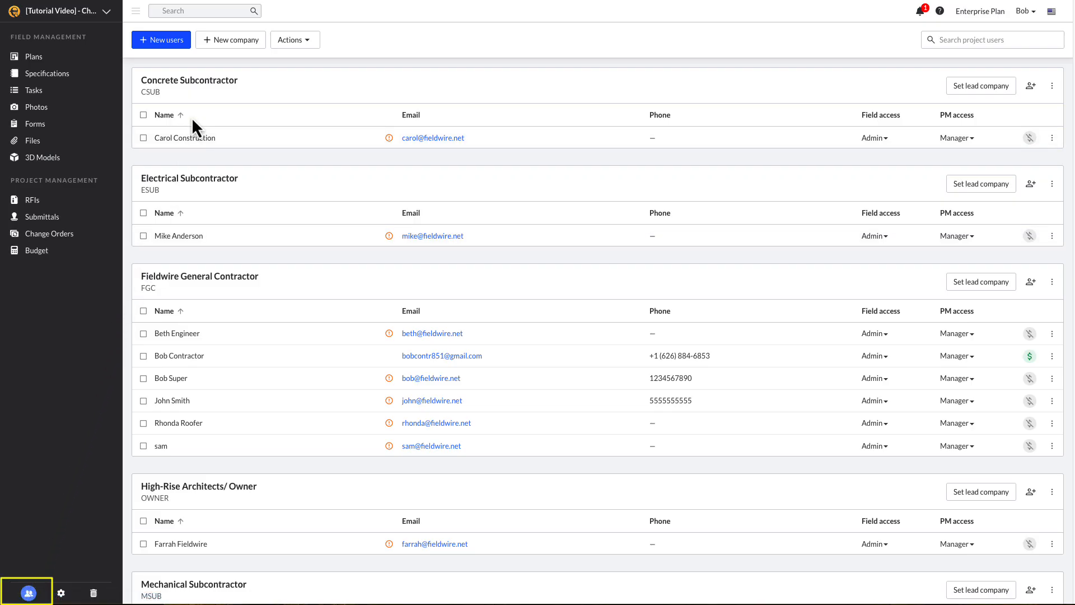
# Start adding a company 'Fieldwire General Contracottor' with code FGC, then cancel the form
pyautogui.click(222, 42)
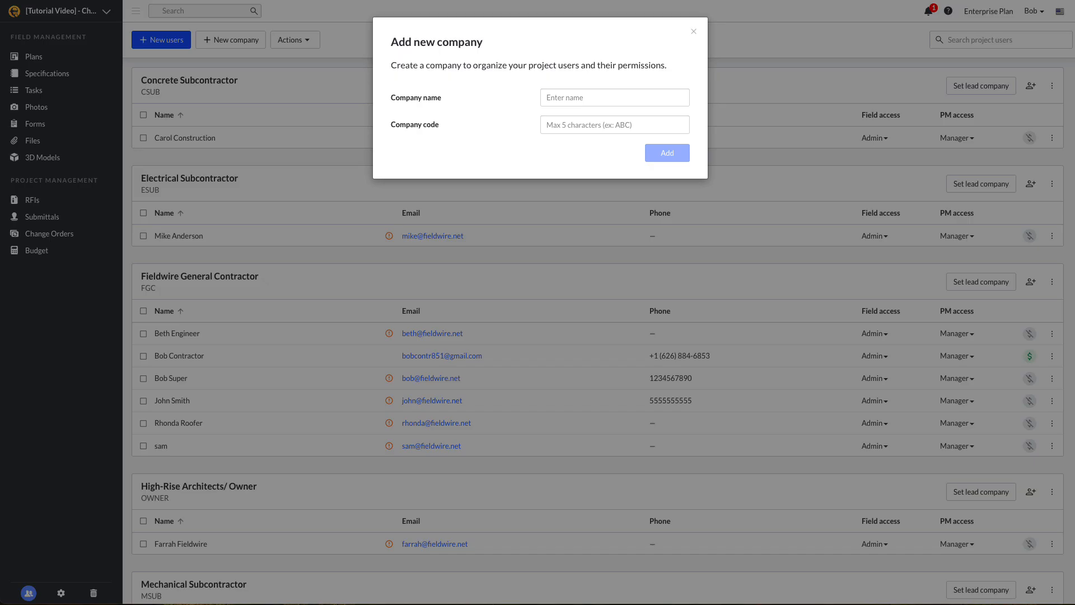
pyautogui.click(609, 98)
pyautogui.write('Fieldw')
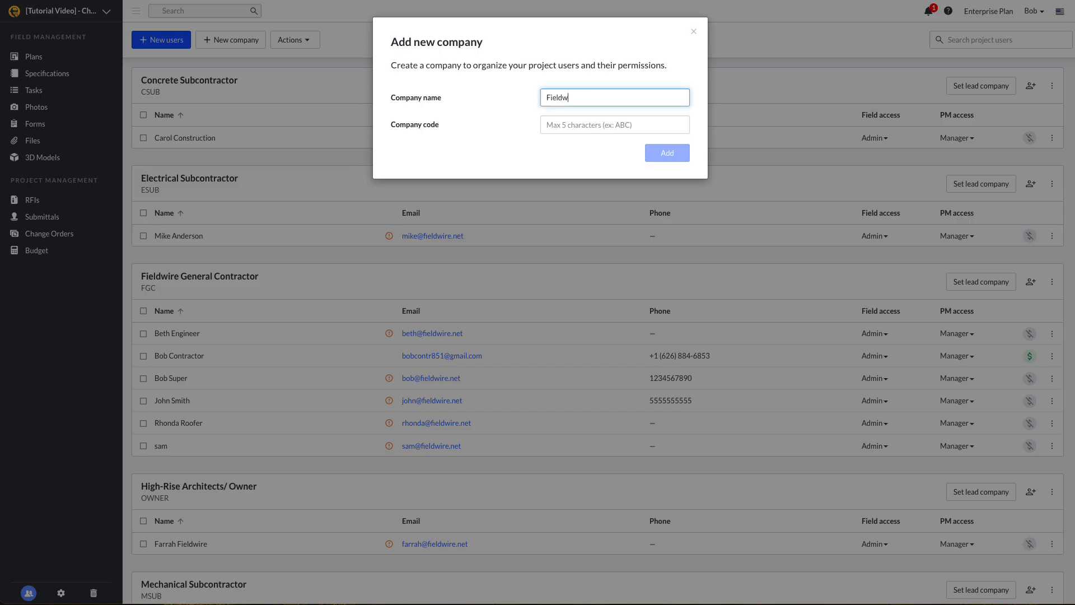
pyautogui.write('ire General Contracot')
pyautogui.write('tor')
pyautogui.press('Tab')
pyautogui.write('FGC')
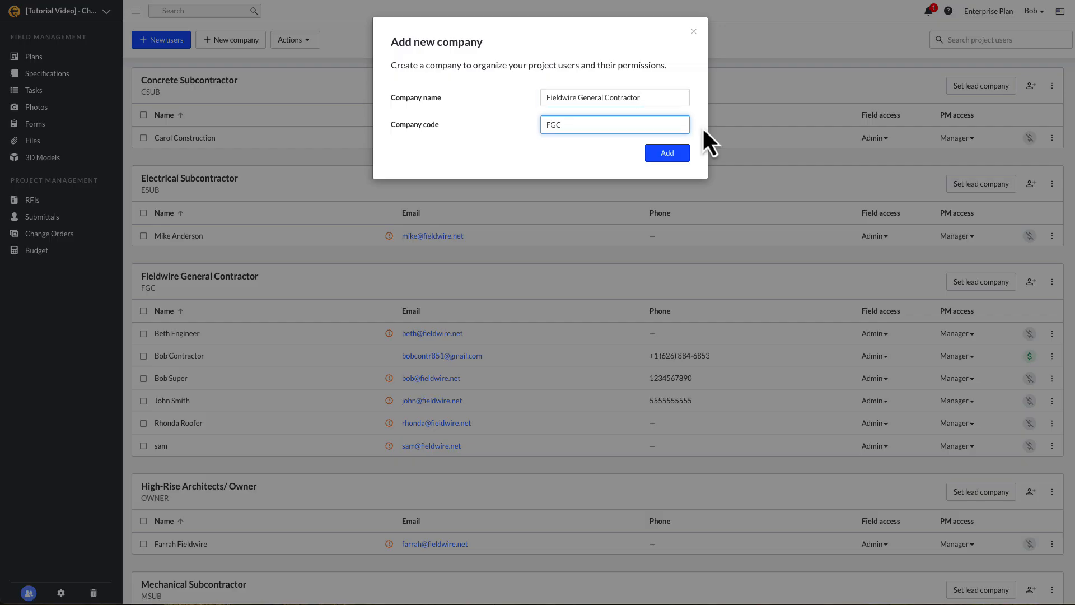
pyautogui.click(694, 32)
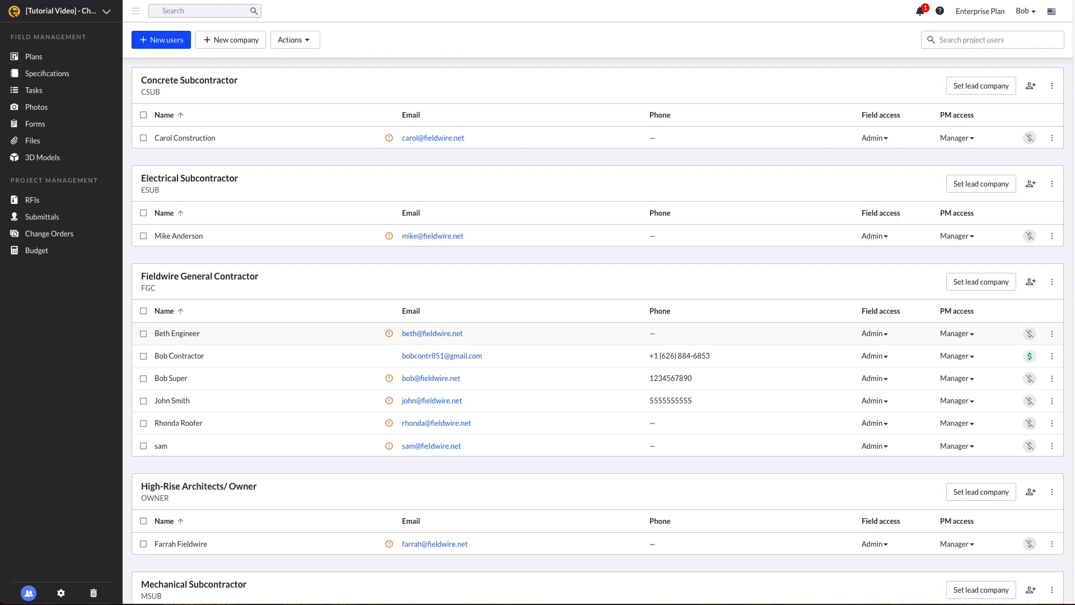
# Keep the first user as Manager, make Fieldwire General Contractor lead company, and open Change Orders
pyautogui.click(957, 333)
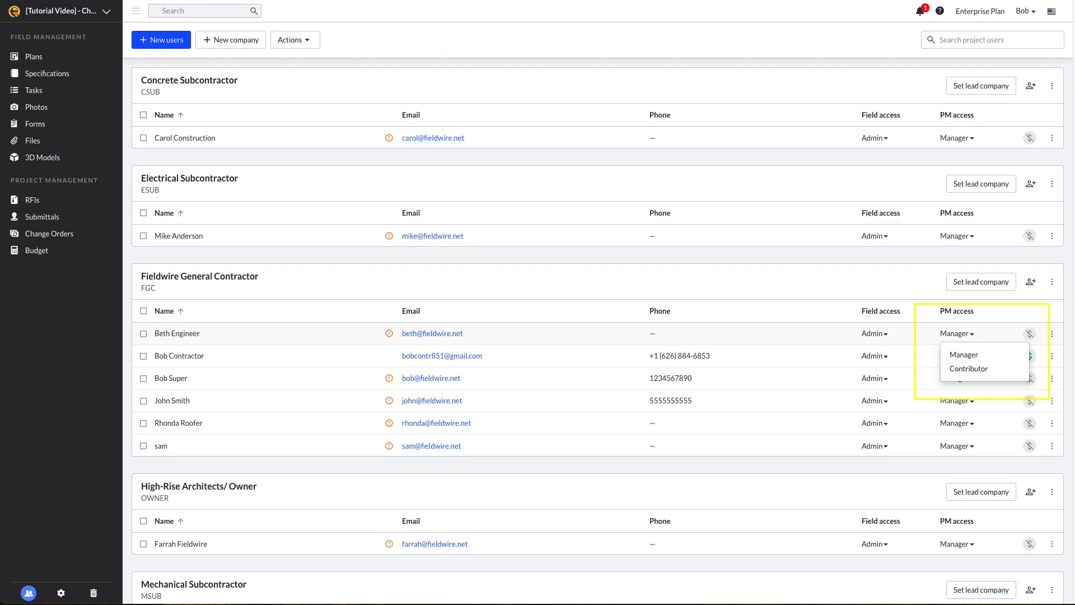
pyautogui.click(955, 350)
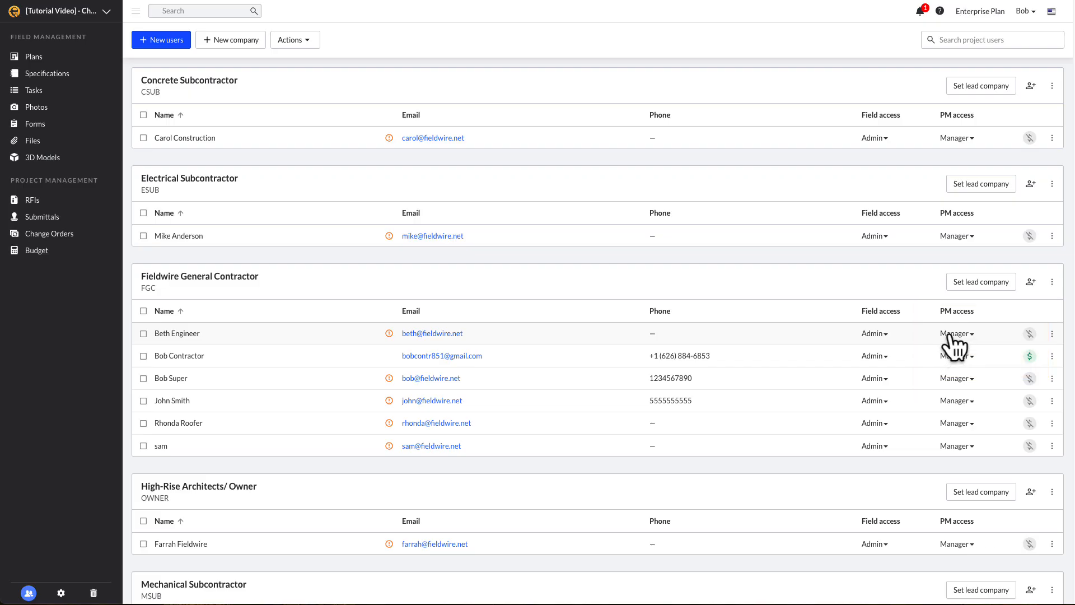
pyautogui.click(980, 288)
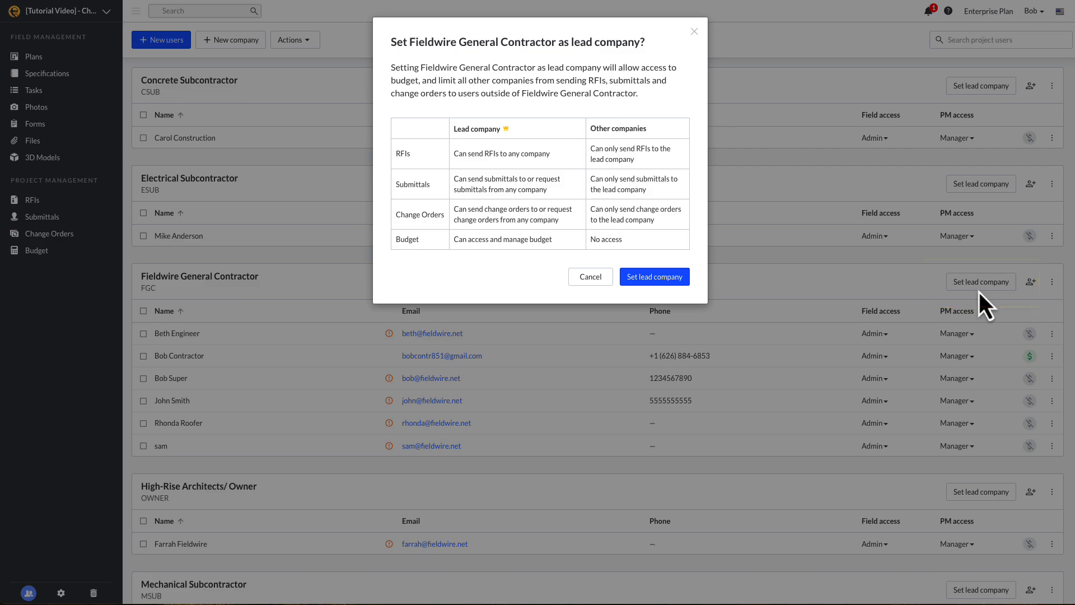
pyautogui.click(677, 283)
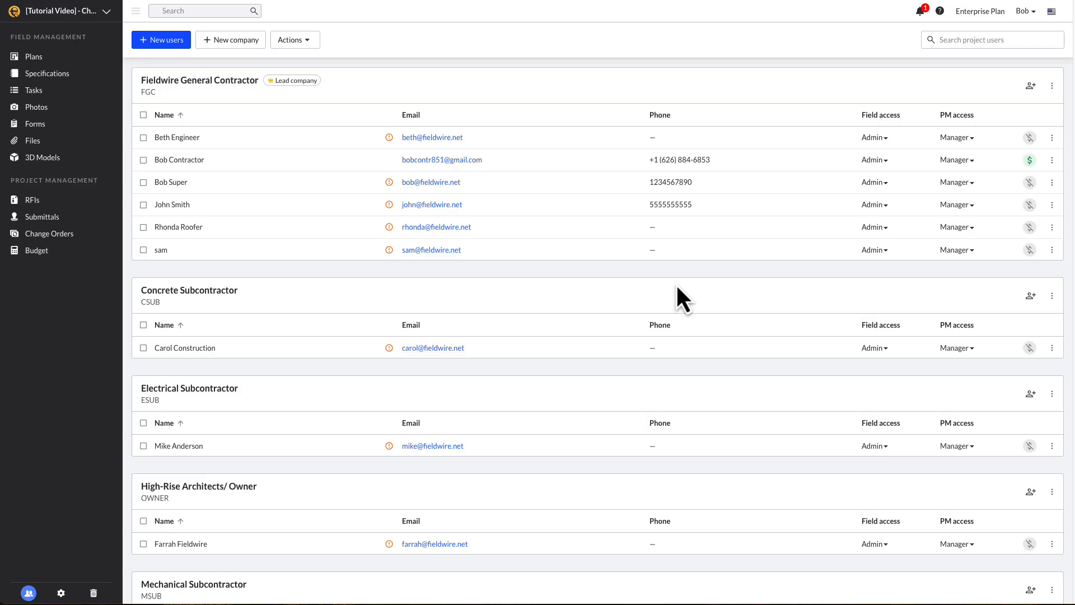
pyautogui.click(101, 238)
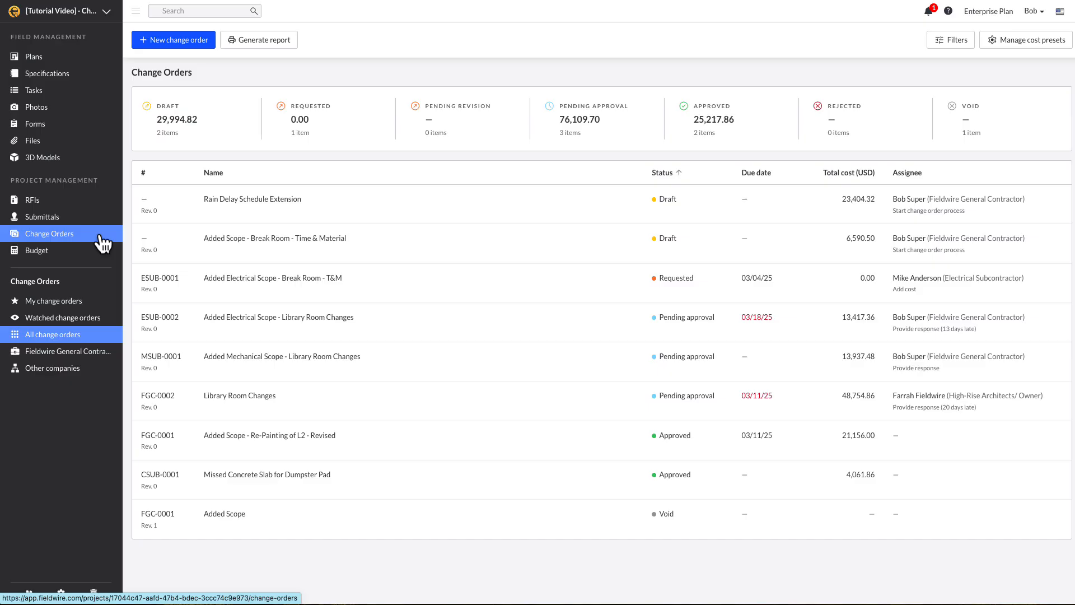
# Open Manage cost presets to see Materials 5, Labor 6, Equipment 3 and Cost markups 3
pyautogui.click(101, 237)
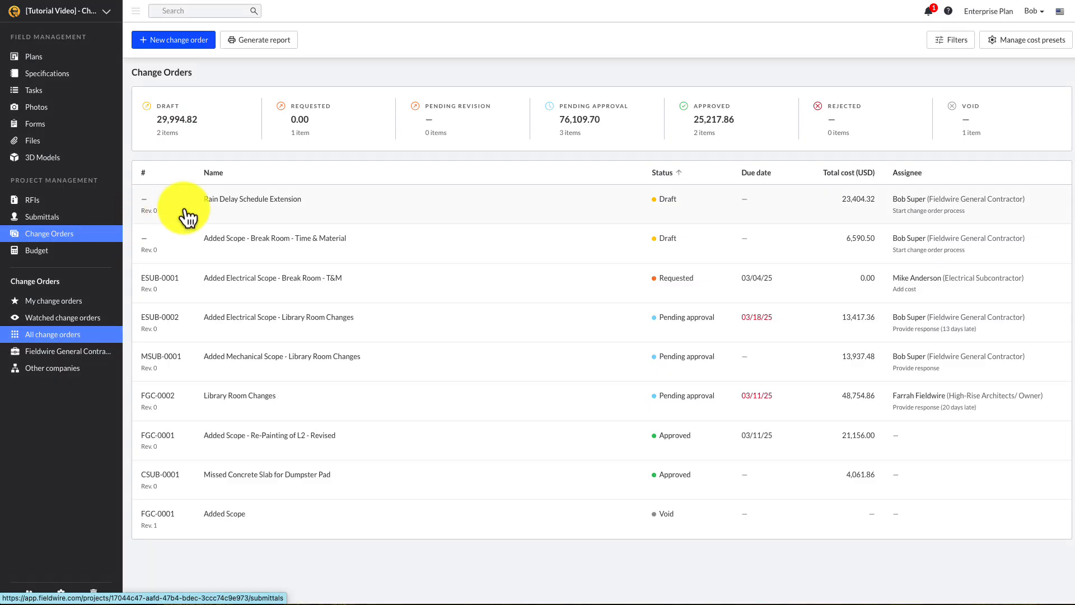
pyautogui.click(1010, 46)
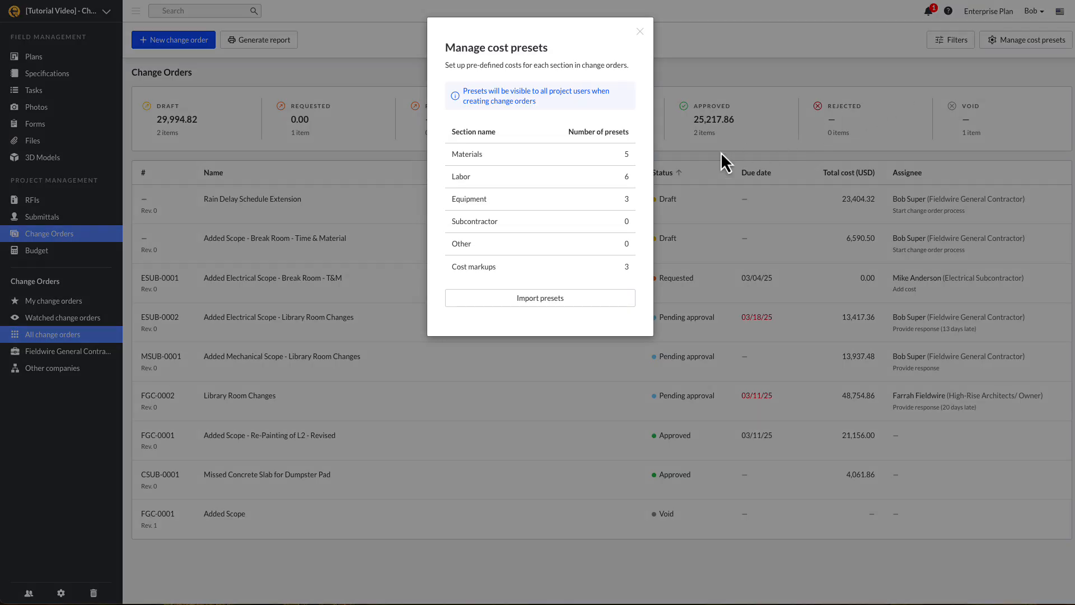
# Add a Superintendent labor preset priced at 120.00 per Hour
pyautogui.click(618, 179)
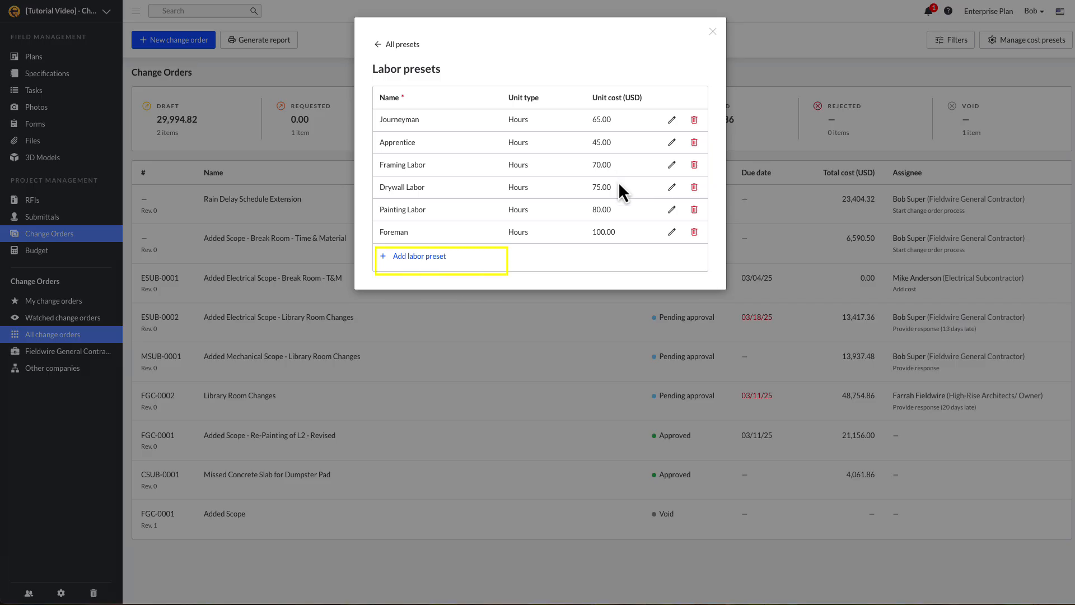
pyautogui.click(426, 261)
pyautogui.write('Superintendent')
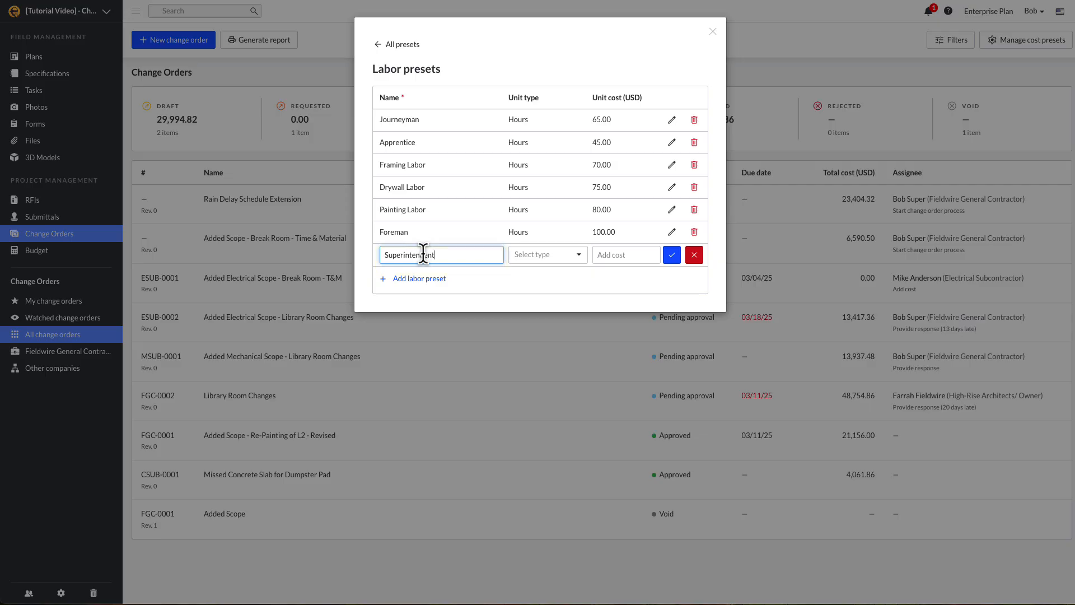
pyautogui.press('BackSpace')
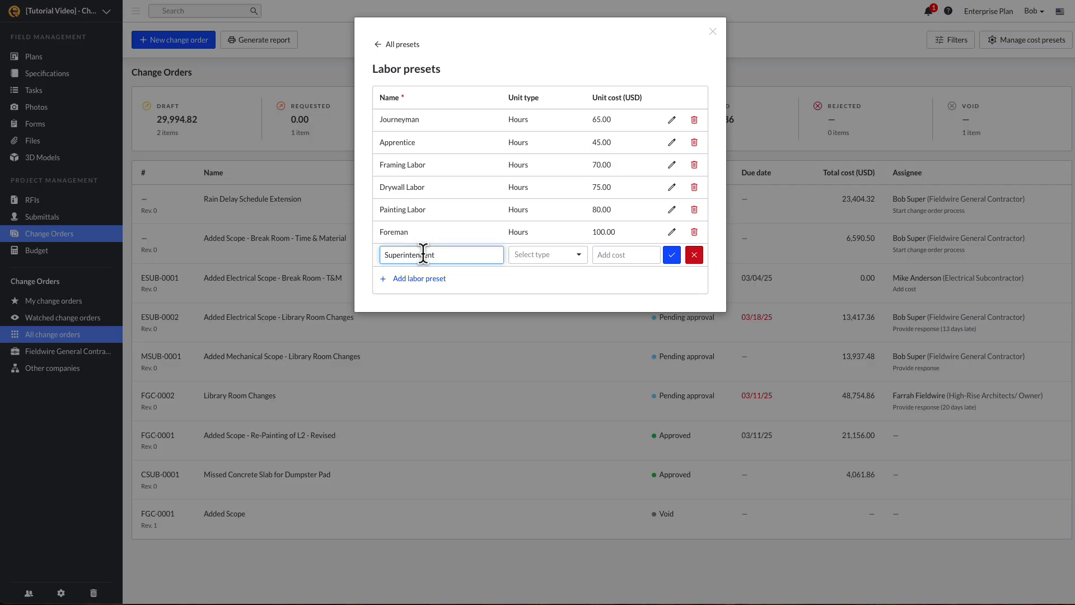
pyautogui.click(523, 256)
pyautogui.click(538, 276)
pyautogui.click(613, 255)
pyautogui.write('120')
pyautogui.press('Return')
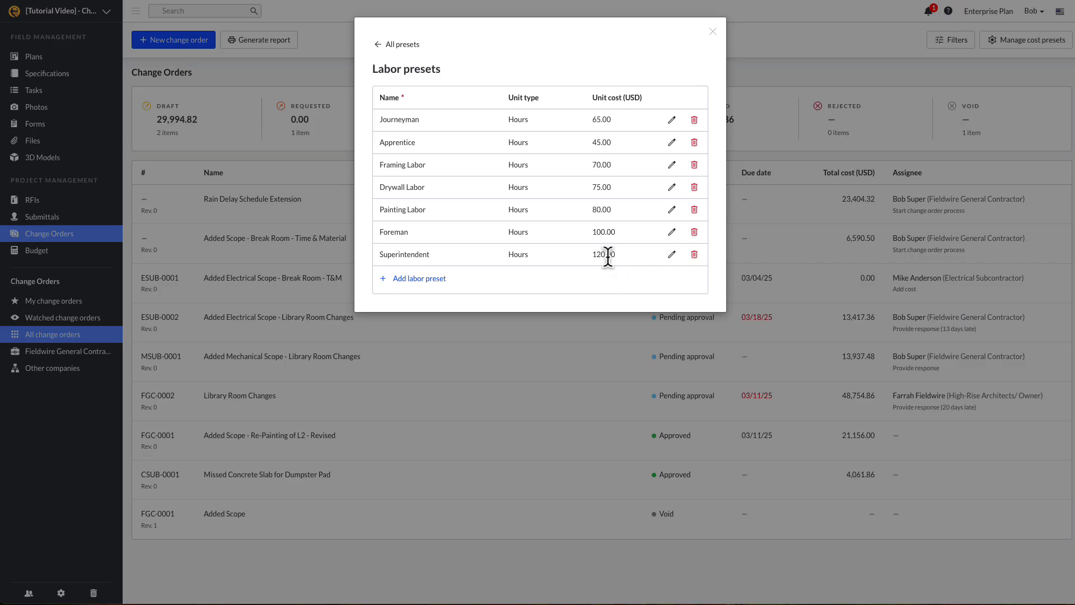
# Review the Cost markups presets and close the cost presets dialog
pyautogui.click(405, 48)
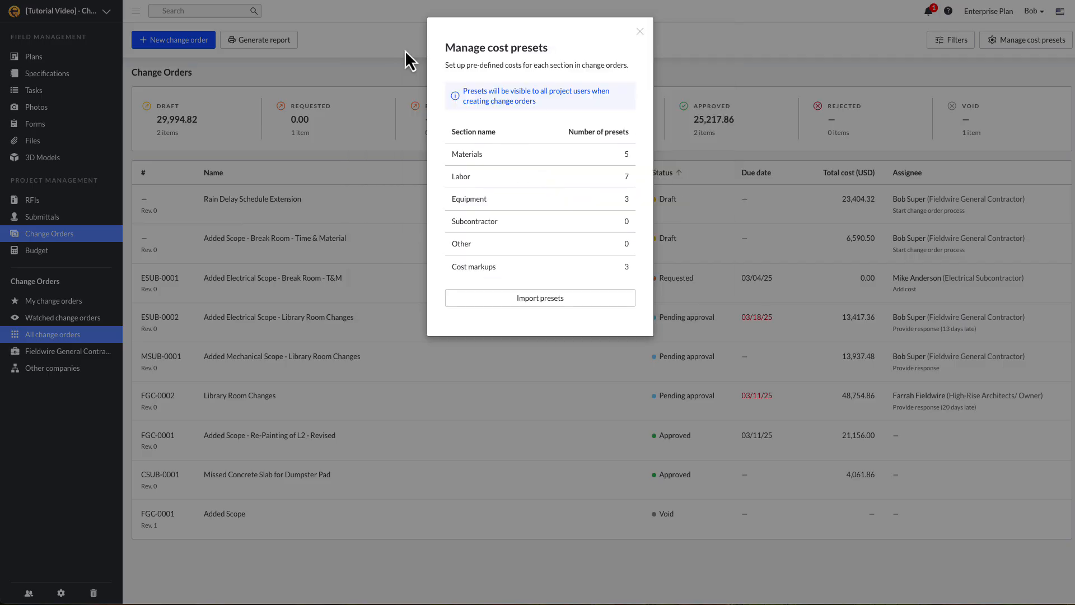
pyautogui.click(524, 266)
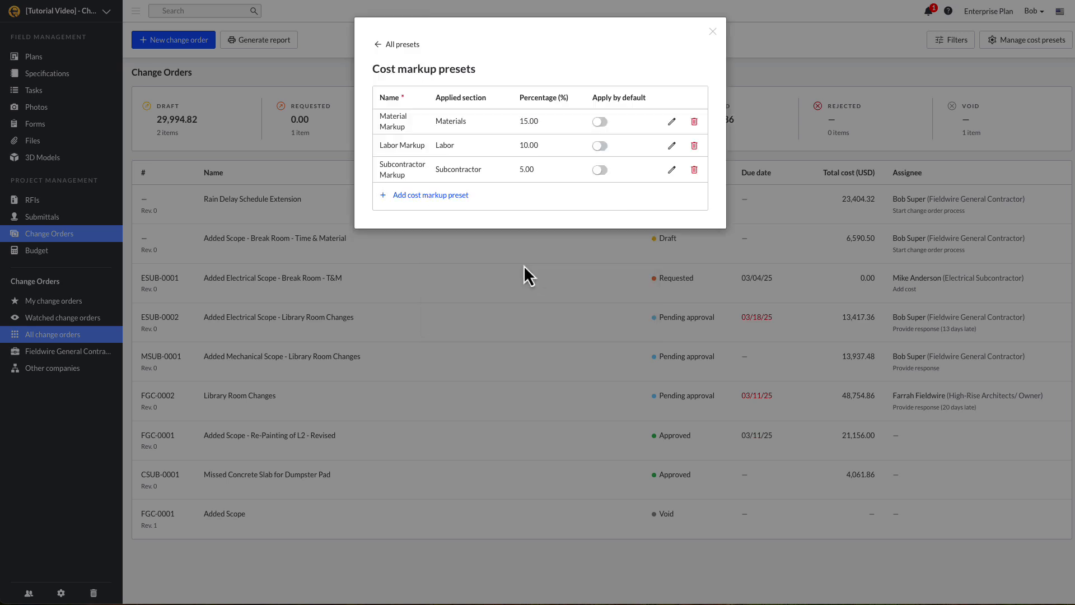
pyautogui.click(402, 45)
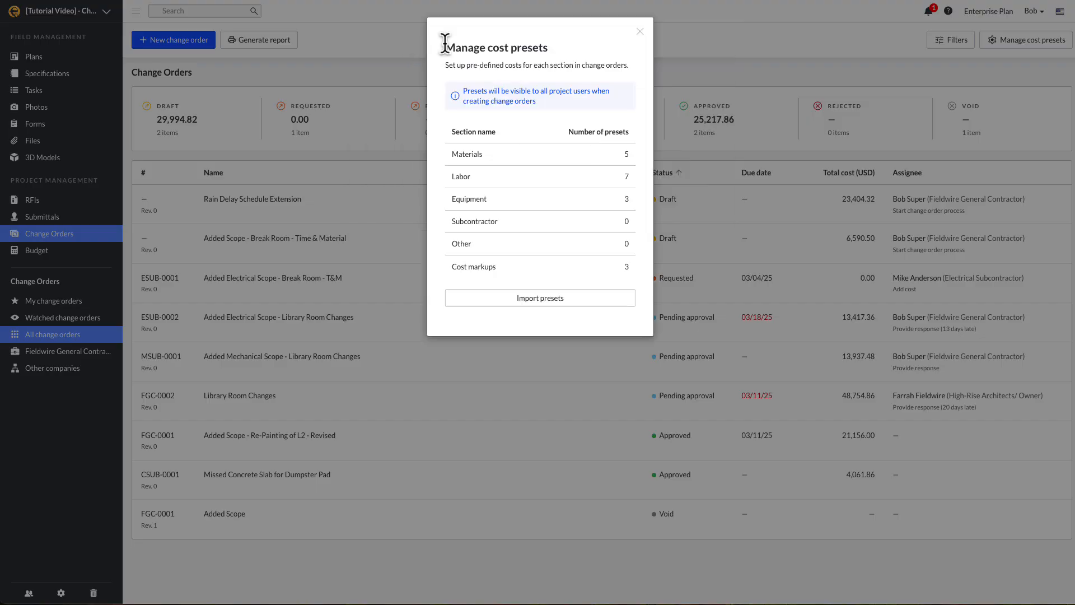
pyautogui.click(640, 32)
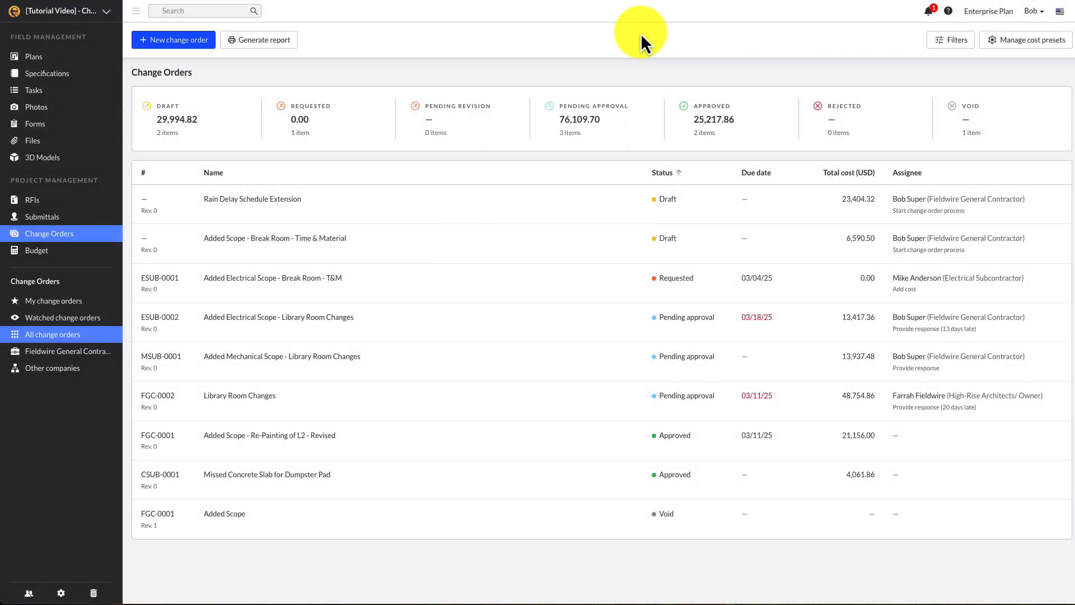
# Create a 'Weather Delay' change order draft with the pasted rain-delay description
pyautogui.click(207, 48)
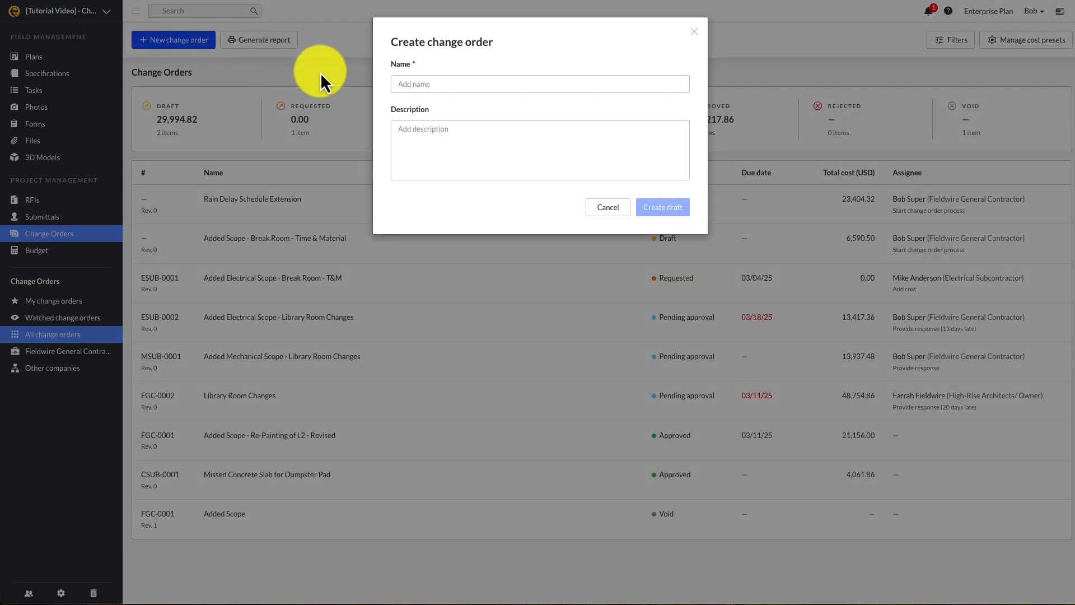
pyautogui.click(408, 84)
pyautogui.write('Weather Delay')
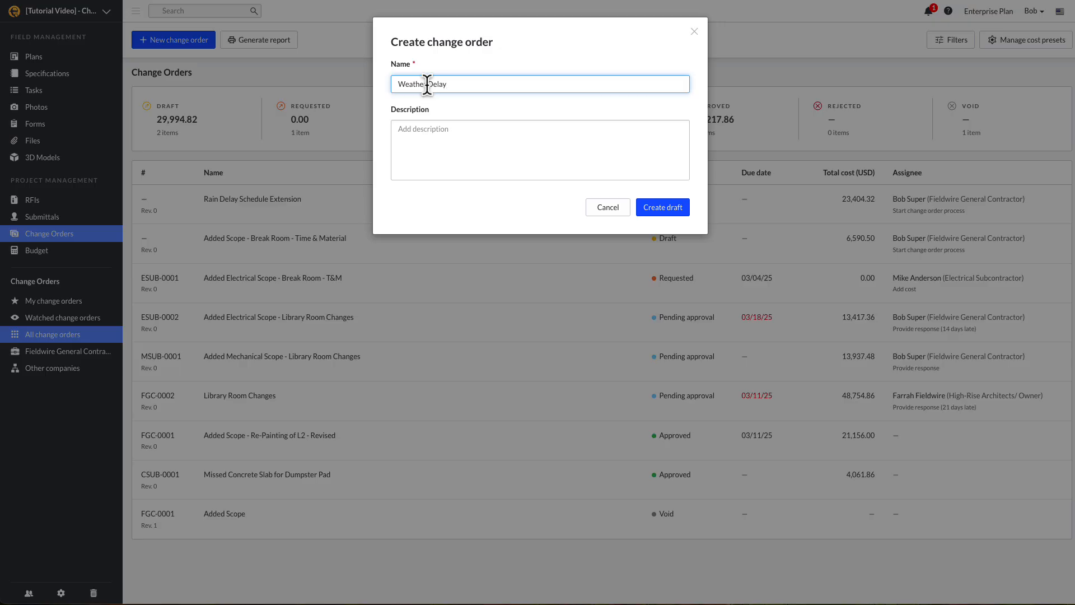
pyautogui.press('Tab')
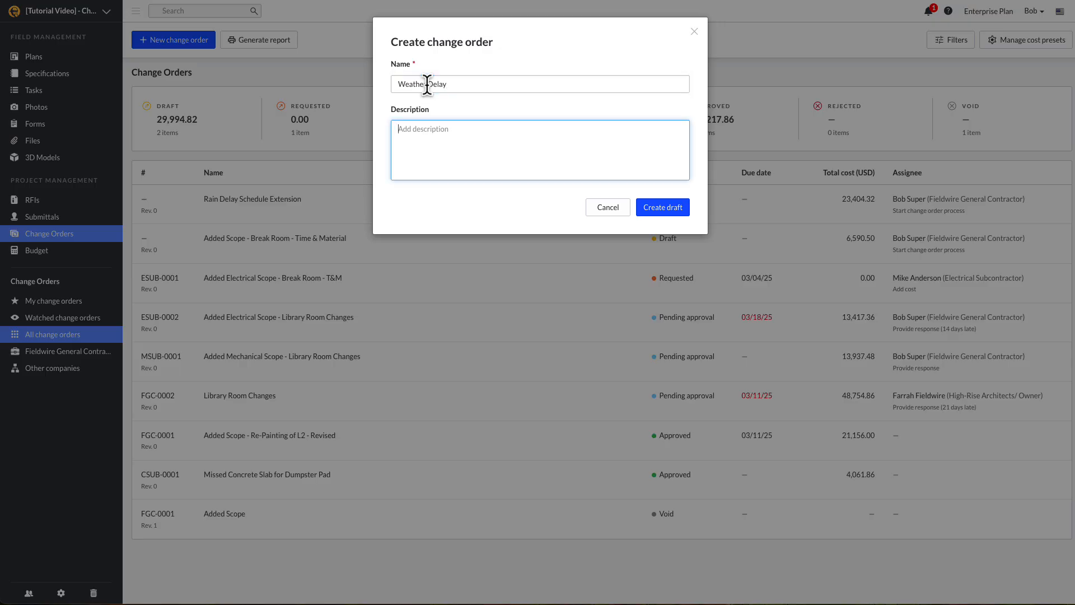
pyautogui.hotkey('ctrl', 'v')
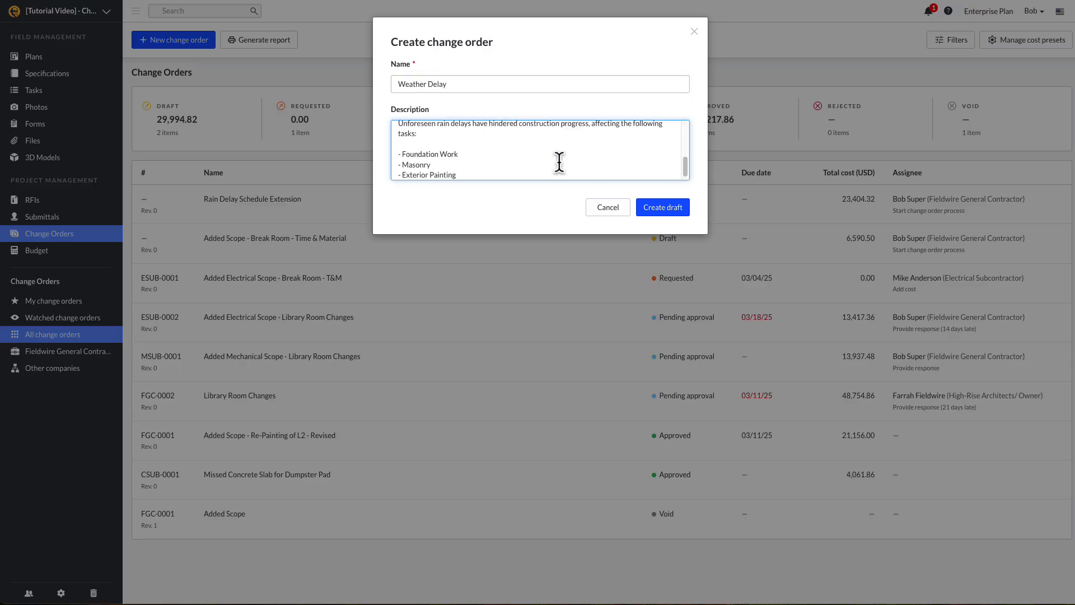
pyautogui.click(667, 208)
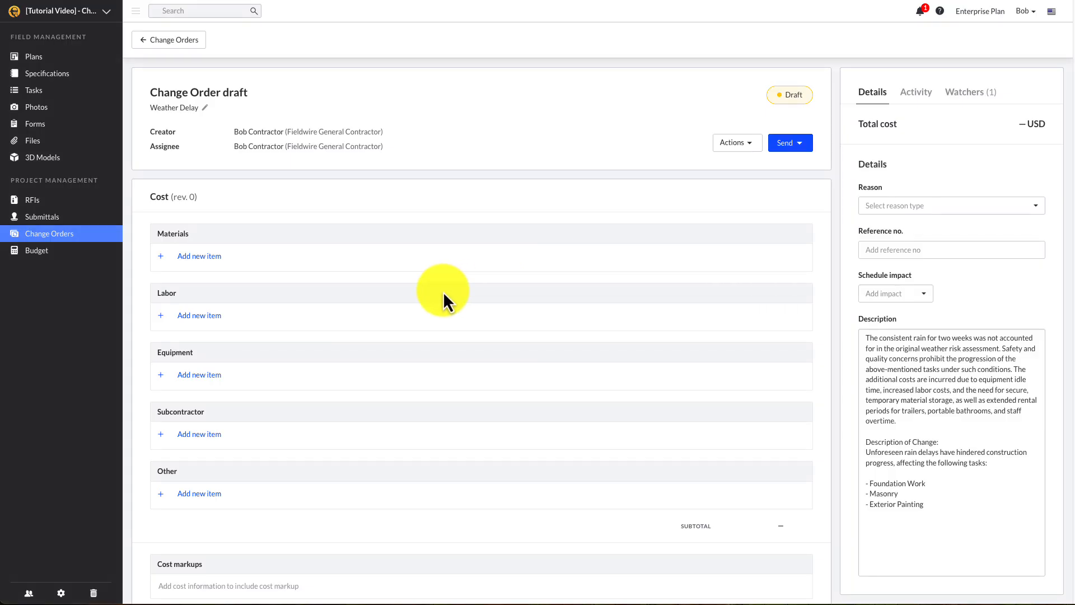
# Add a Labor line with cost code 100 - Framing, the Foreman preset and 40 hours
pyautogui.click(199, 316)
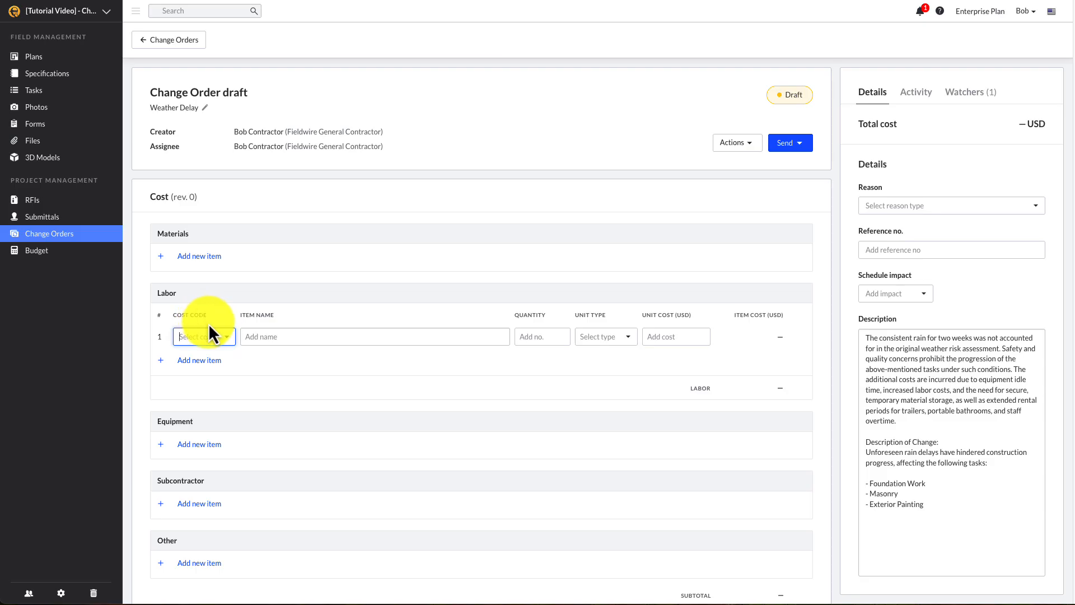
pyautogui.click(226, 341)
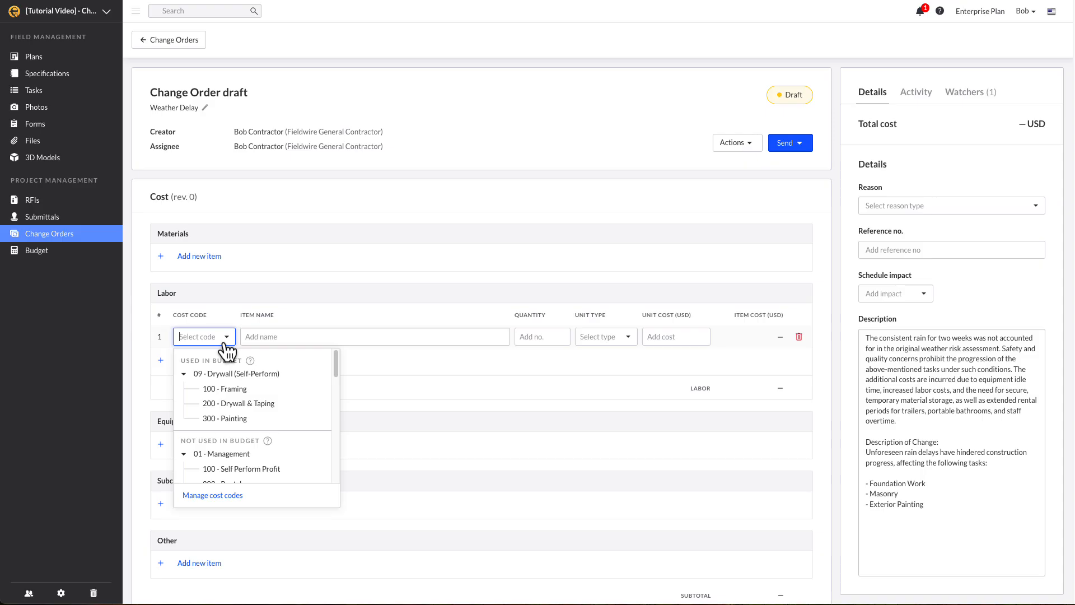
pyautogui.click(236, 386)
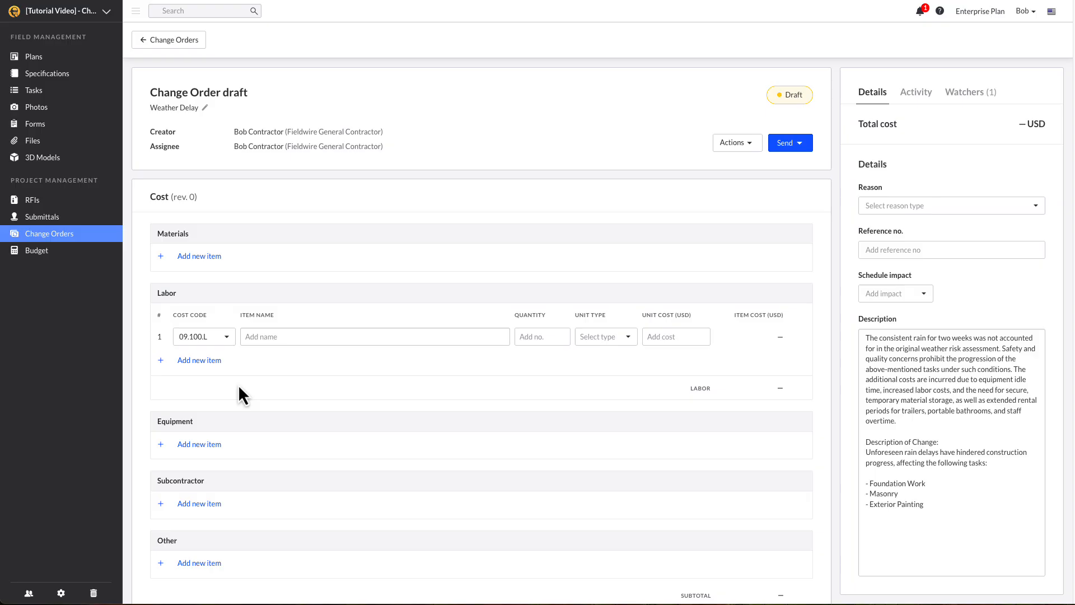
pyautogui.click(292, 338)
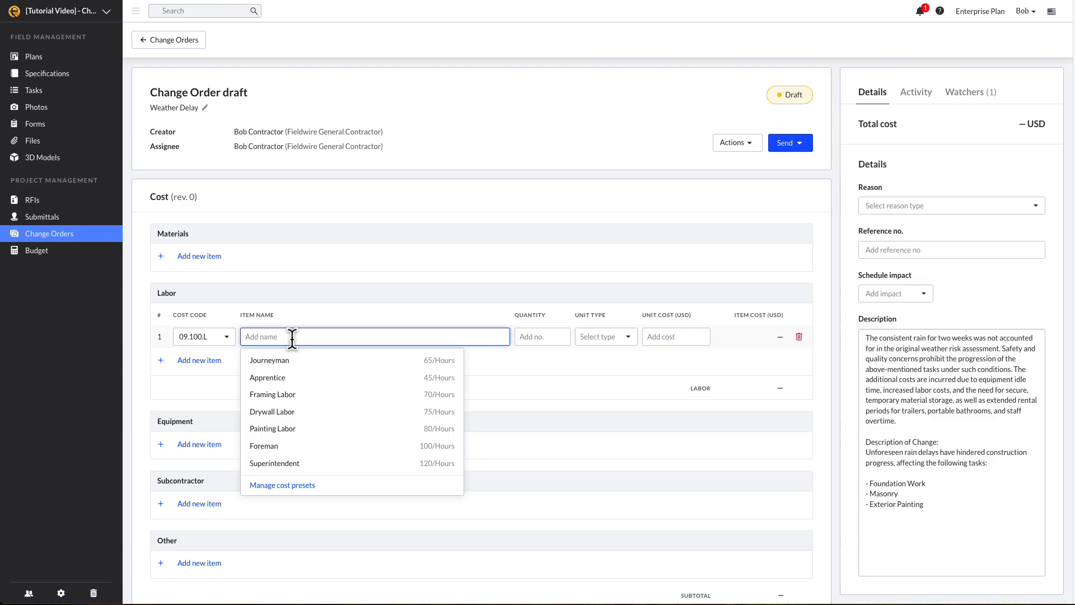
pyautogui.click(291, 446)
pyautogui.write('40')
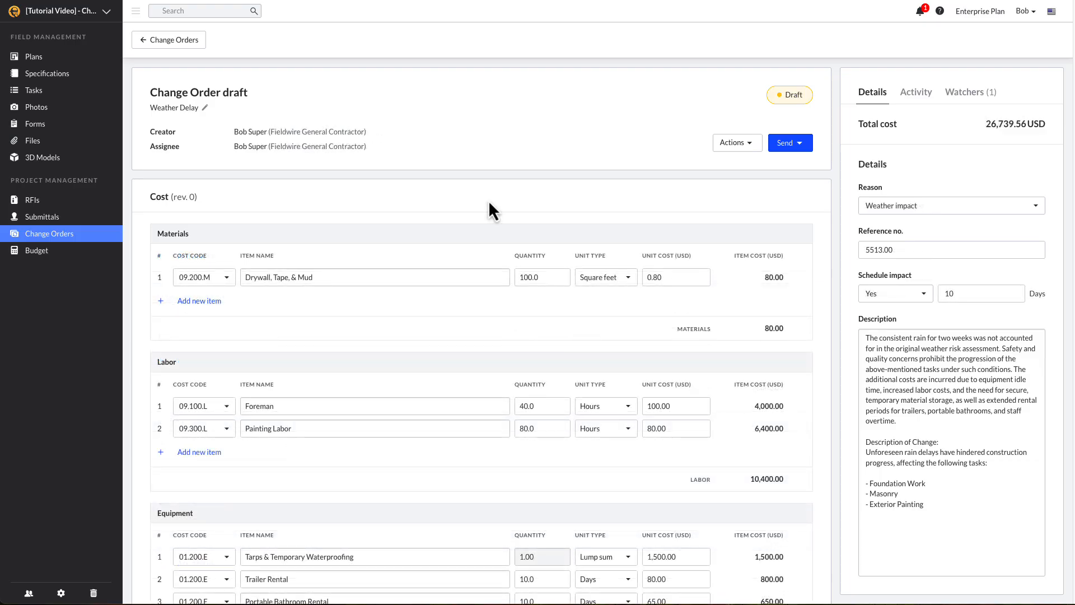
# Add a Labor Markup of 15% under cost code 01.100.CM
pyautogui.scroll(-3, 488, 200)
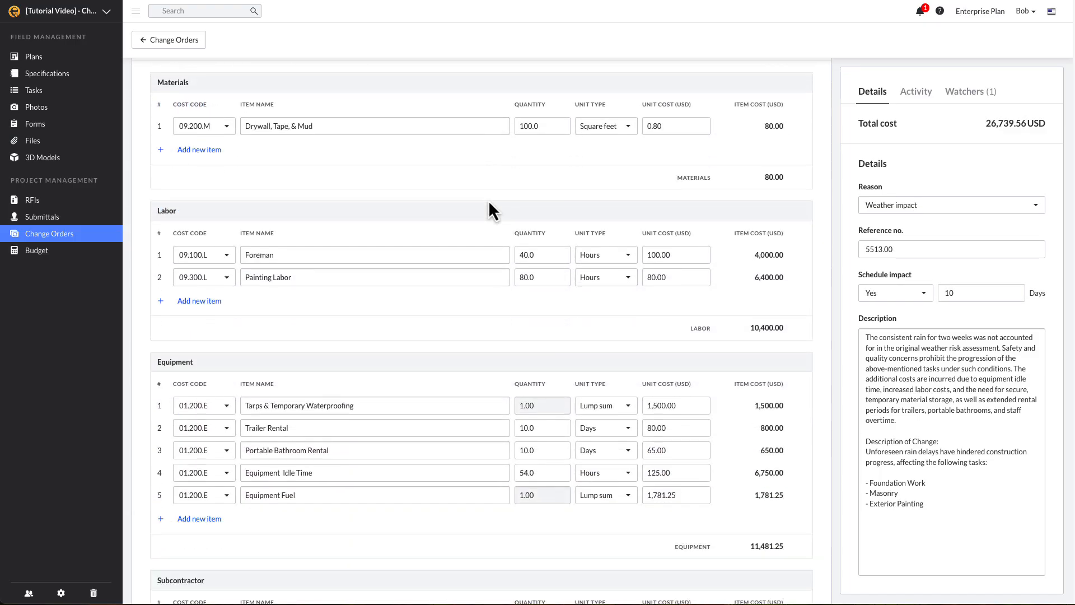
pyautogui.scroll(-5, 489, 205)
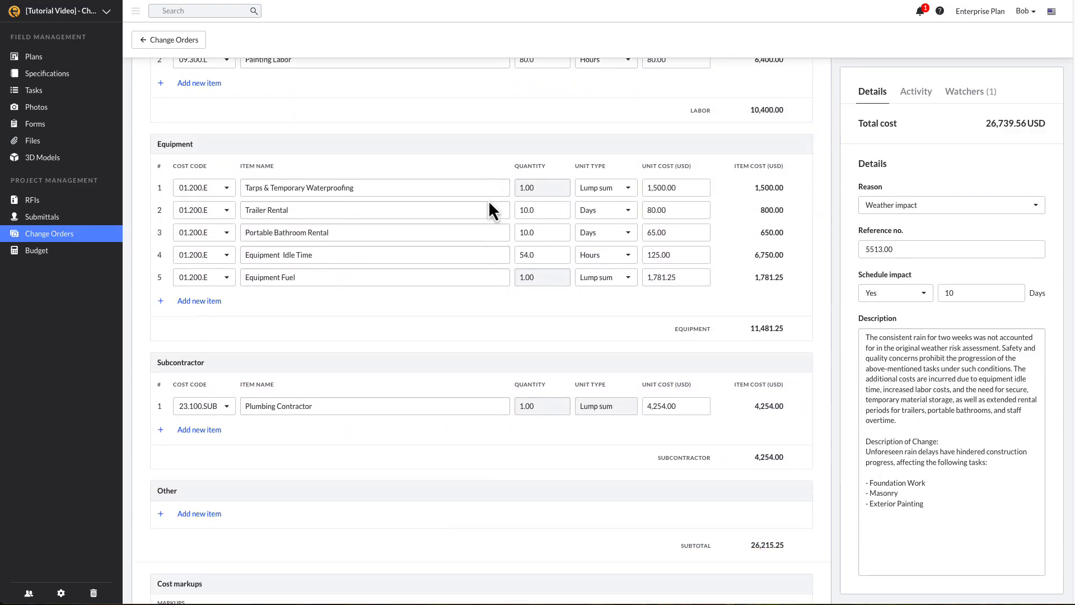
pyautogui.scroll(-5, 489, 202)
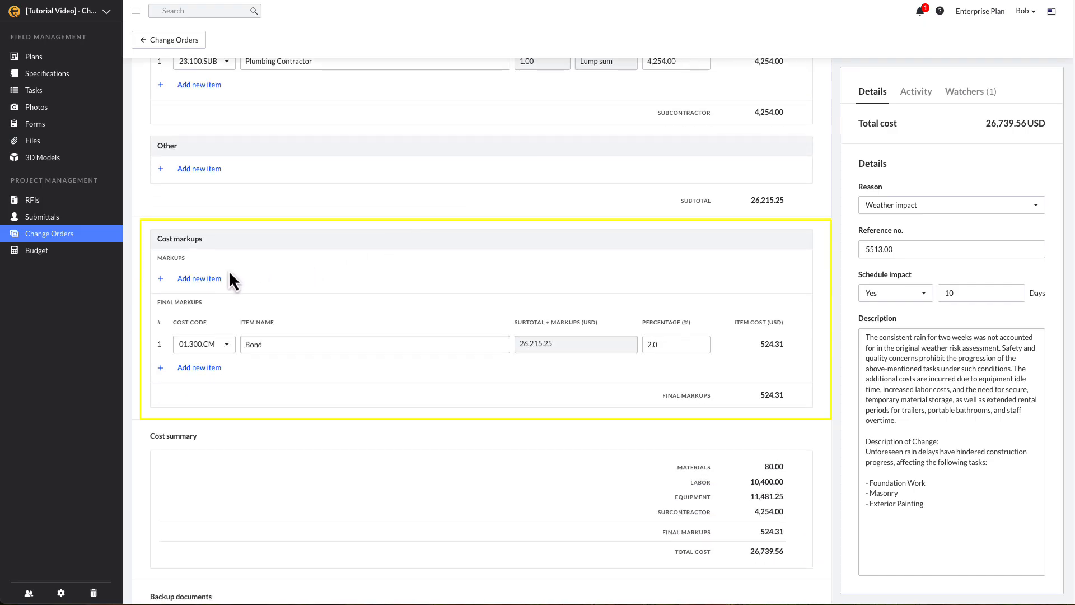
pyautogui.click(196, 279)
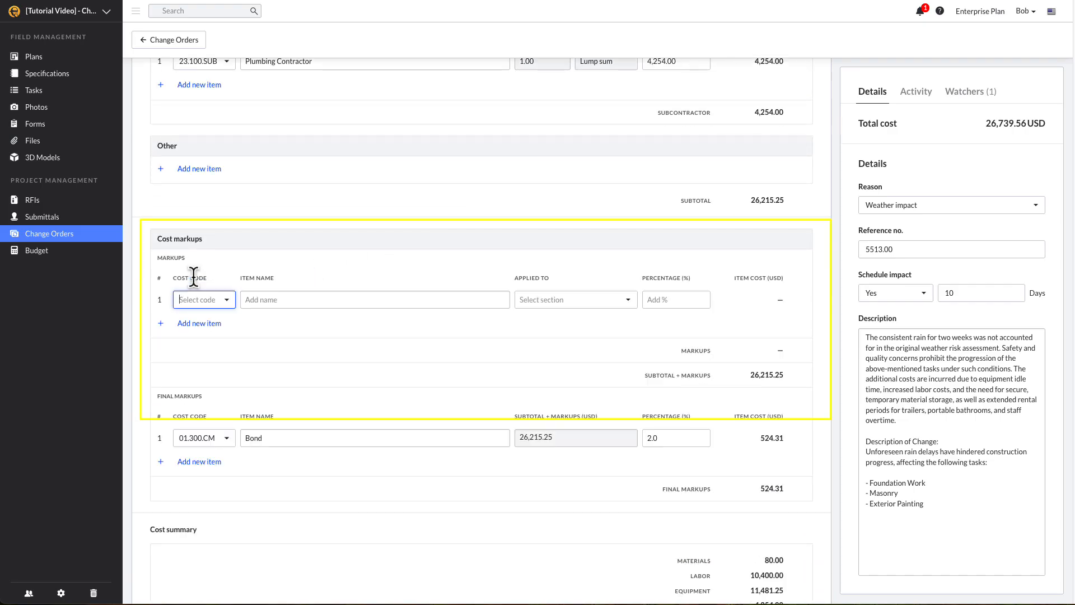
pyautogui.click(212, 298)
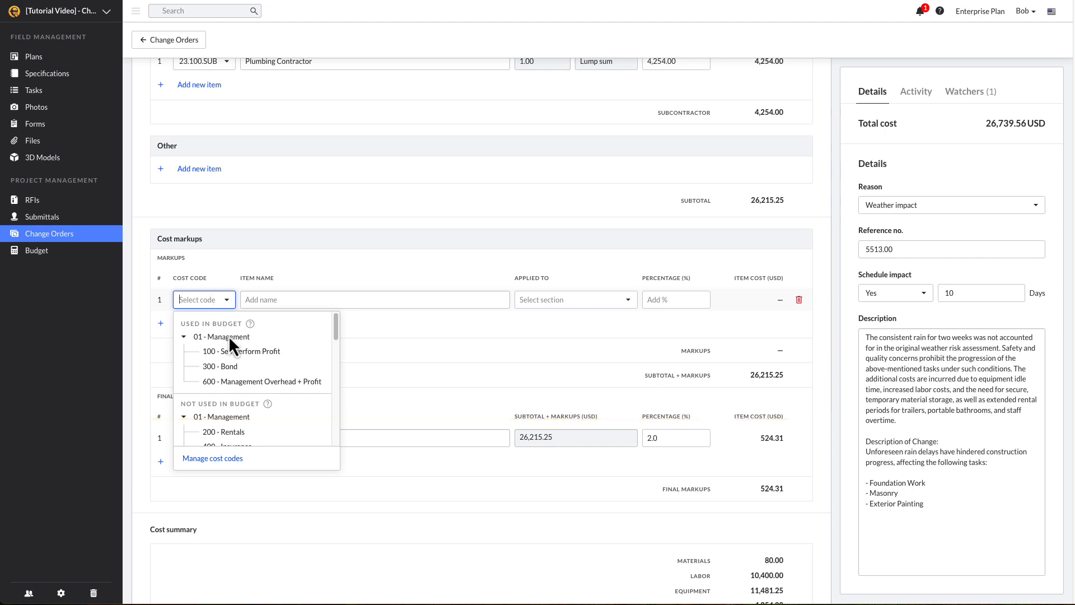
pyautogui.click(234, 351)
pyautogui.click(261, 300)
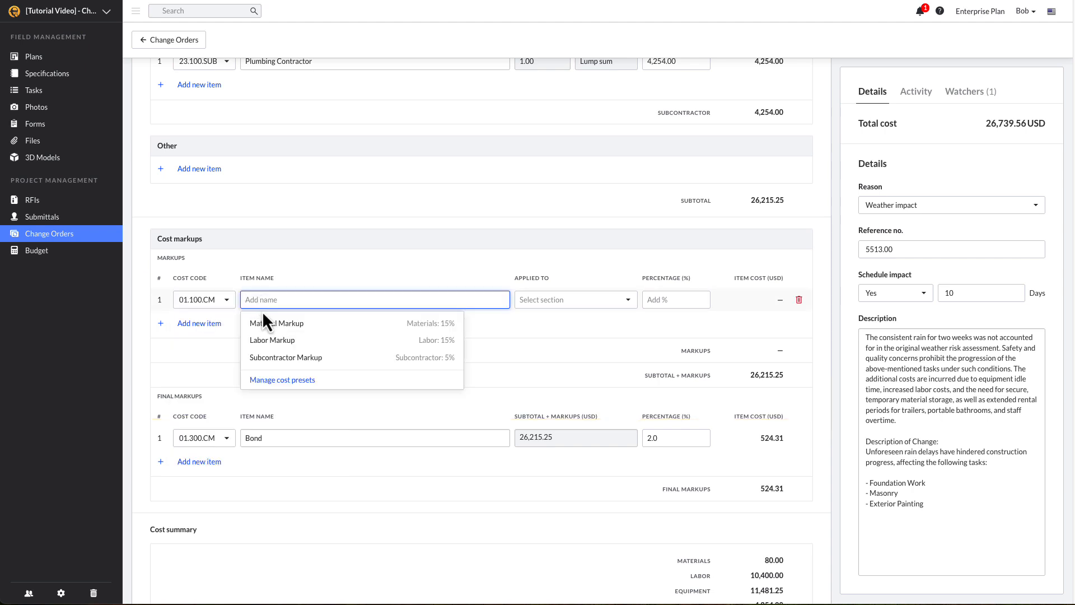
pyautogui.click(274, 340)
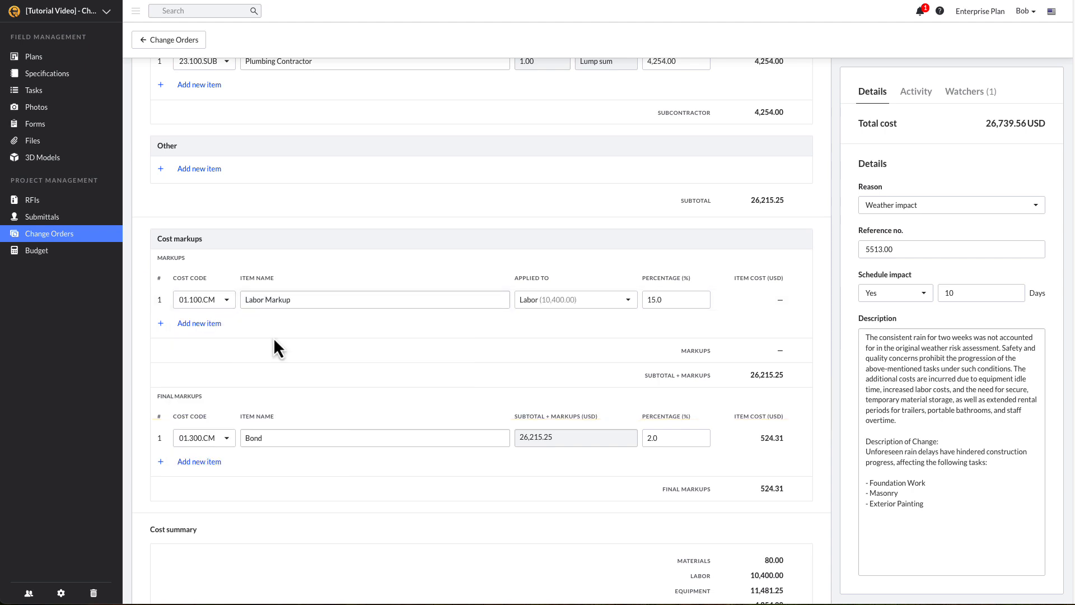
# Add a Material Markup of 15% under cost code 01.100.CM
pyautogui.click(199, 324)
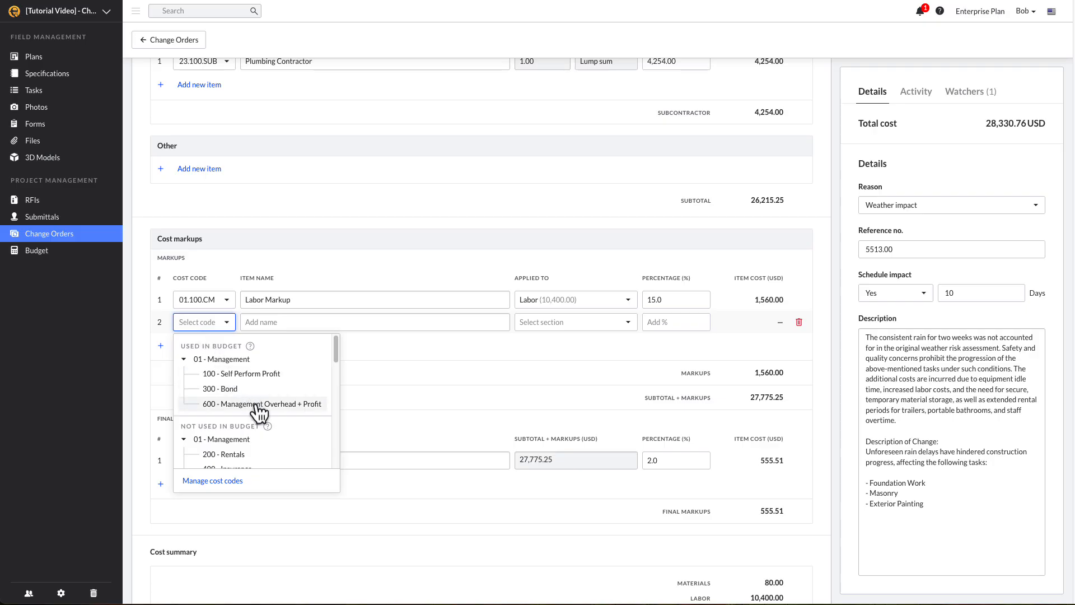
pyautogui.click(255, 374)
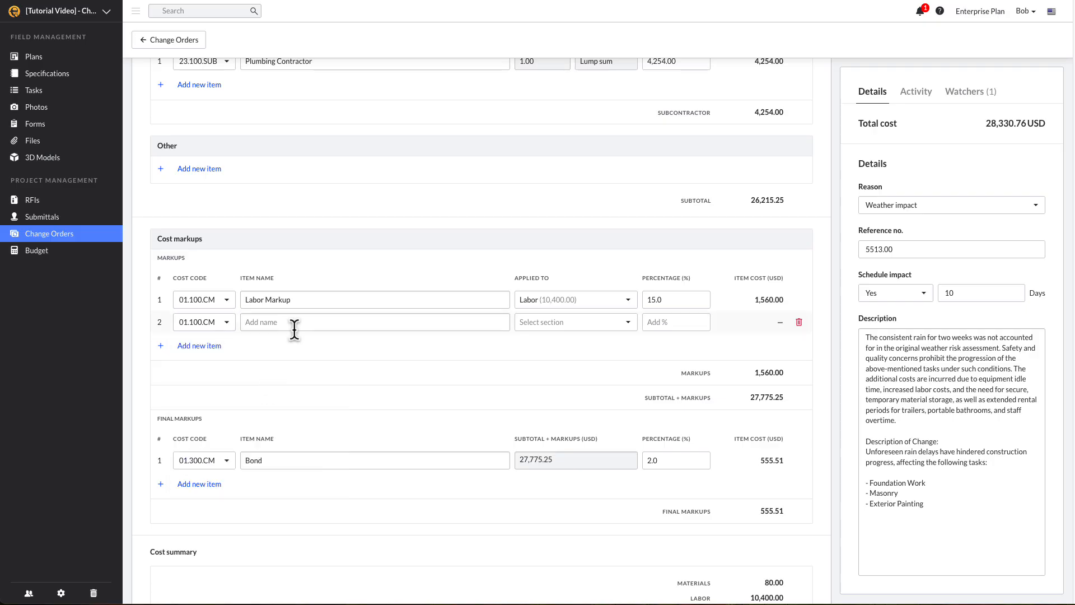
pyautogui.click(295, 324)
pyautogui.click(298, 348)
# Add a Subcontractor Markup of 5% under cost code 01.600.CM
pyautogui.click(200, 345)
pyautogui.click(255, 427)
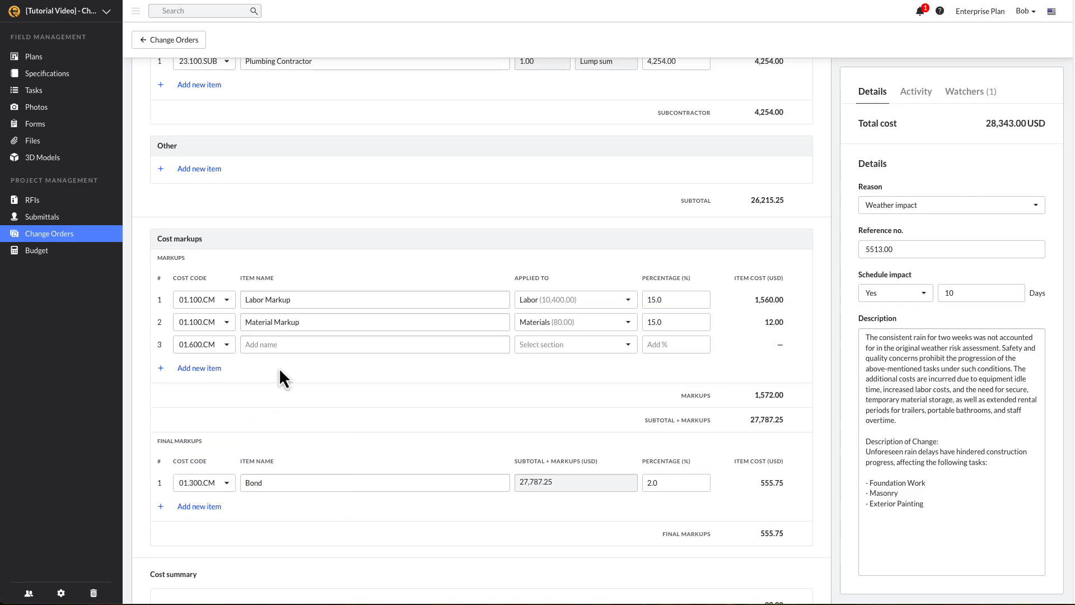
pyautogui.click(286, 345)
pyautogui.click(302, 403)
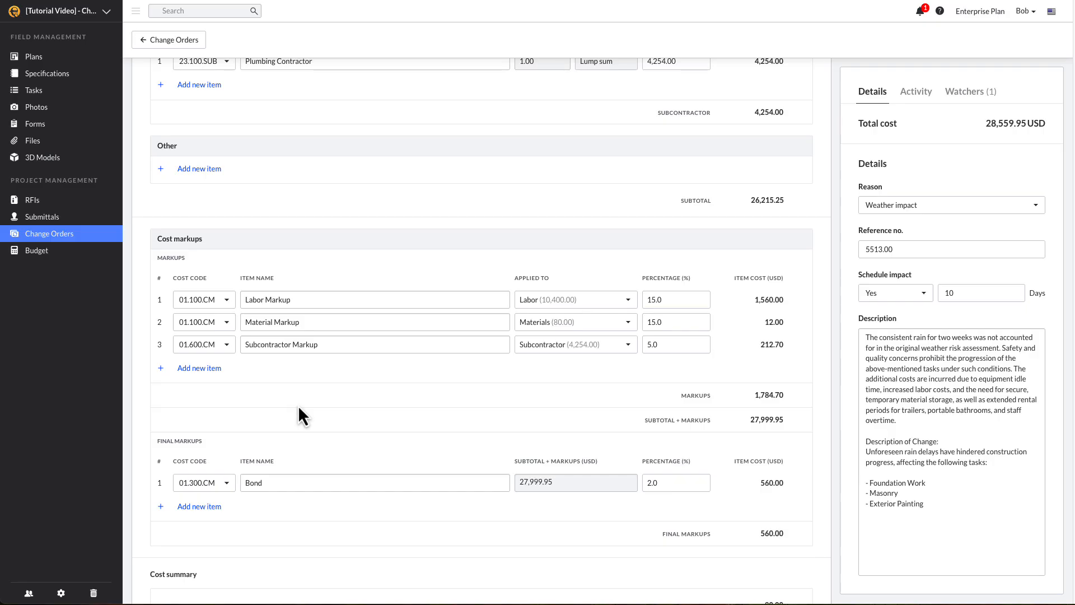
pyautogui.scroll(-1, 298, 408)
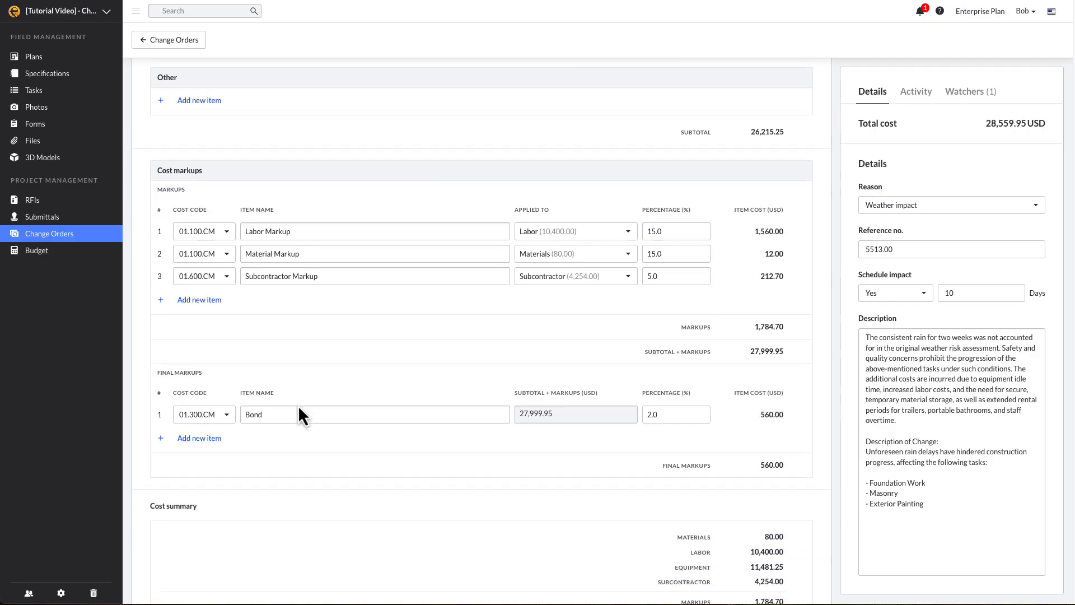
pyautogui.click(299, 408)
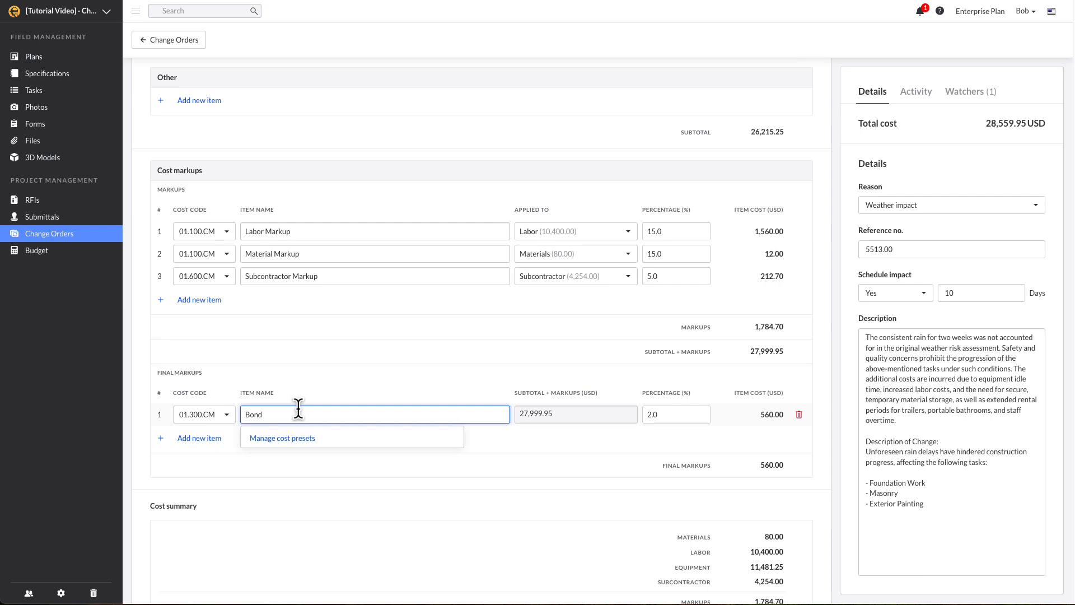
pyautogui.scroll(-1, 298, 408)
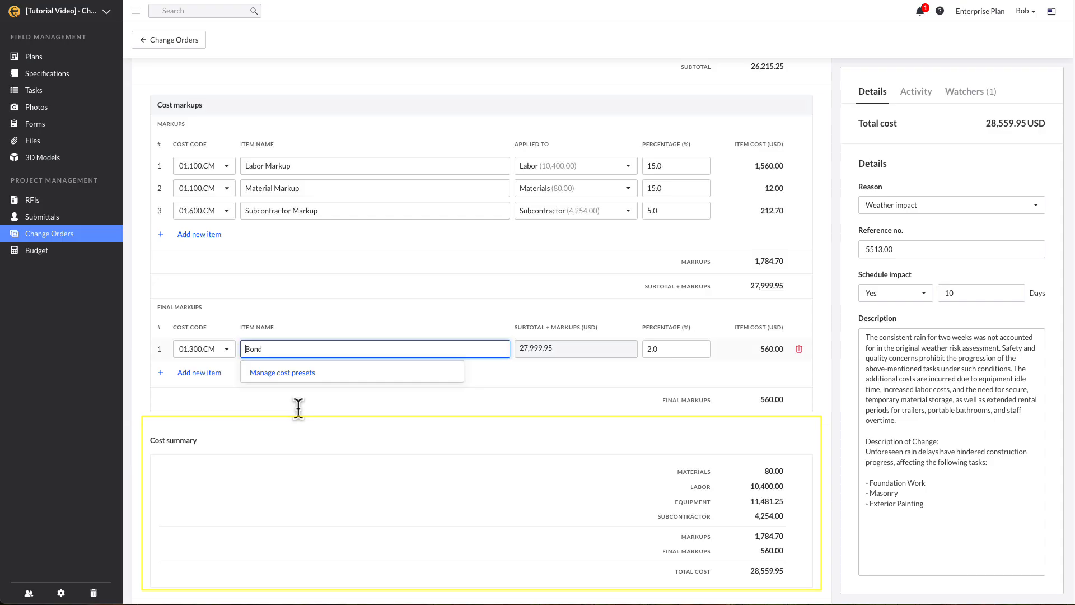
pyautogui.scroll(-1, 298, 408)
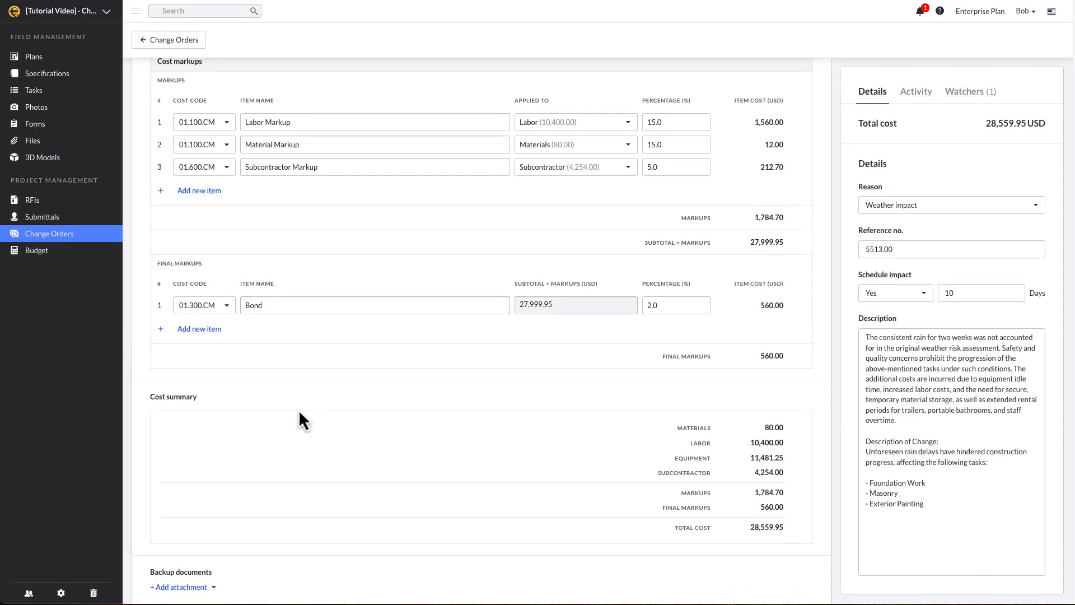
pyautogui.scroll(-1, 299, 412)
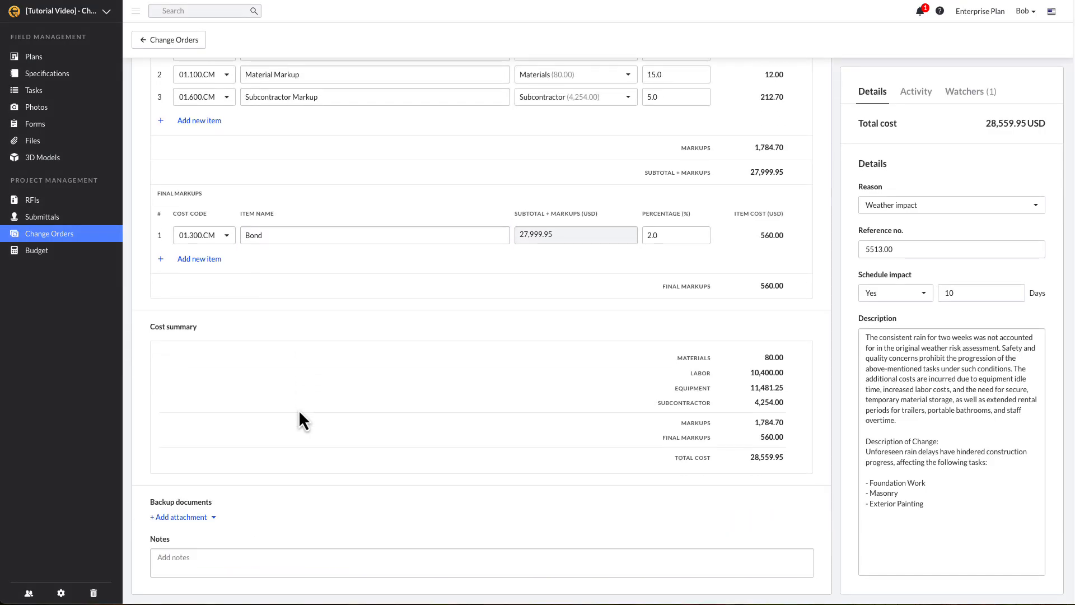
# Upload Daily Reports #1–#5 and the Plumber Trenching Rain-Delay CO PDFs as backup attachments
pyautogui.click(200, 518)
pyautogui.click(197, 558)
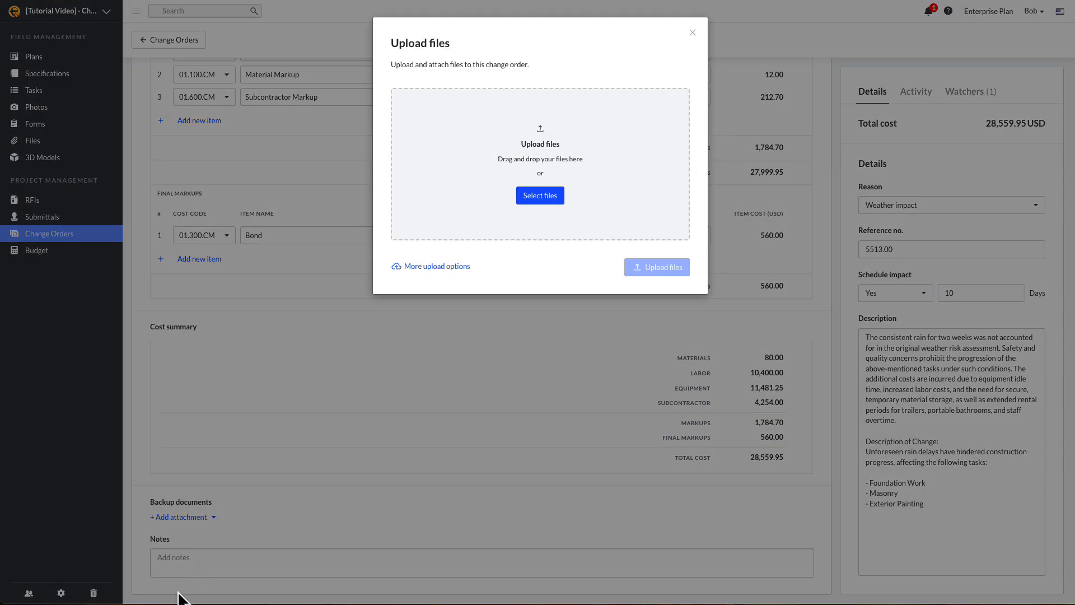
pyautogui.moveTo(184, 600); pyautogui.dragTo(507, 207)
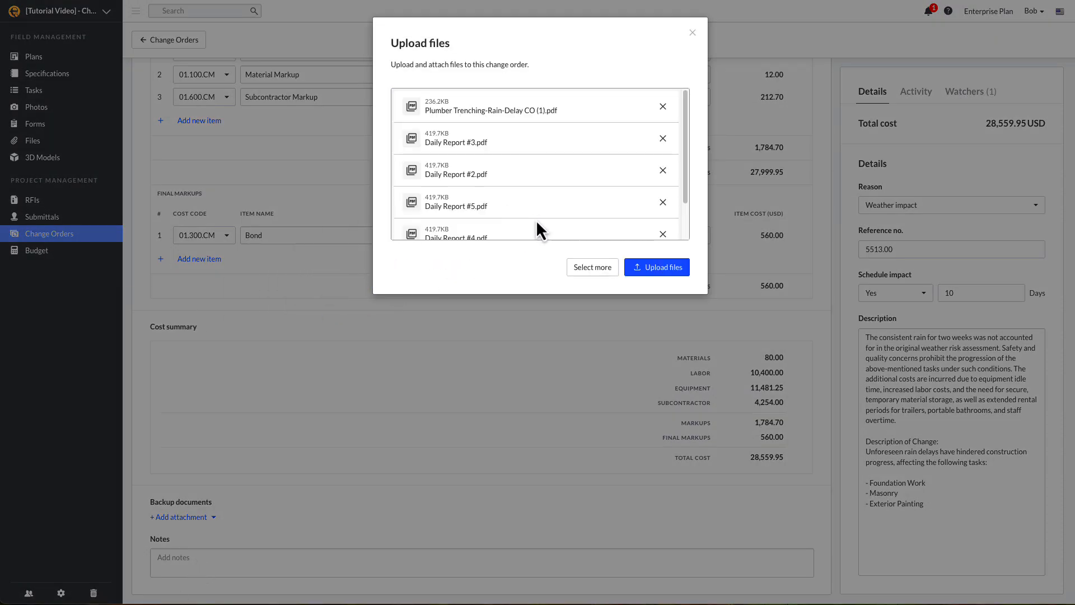
pyautogui.click(642, 270)
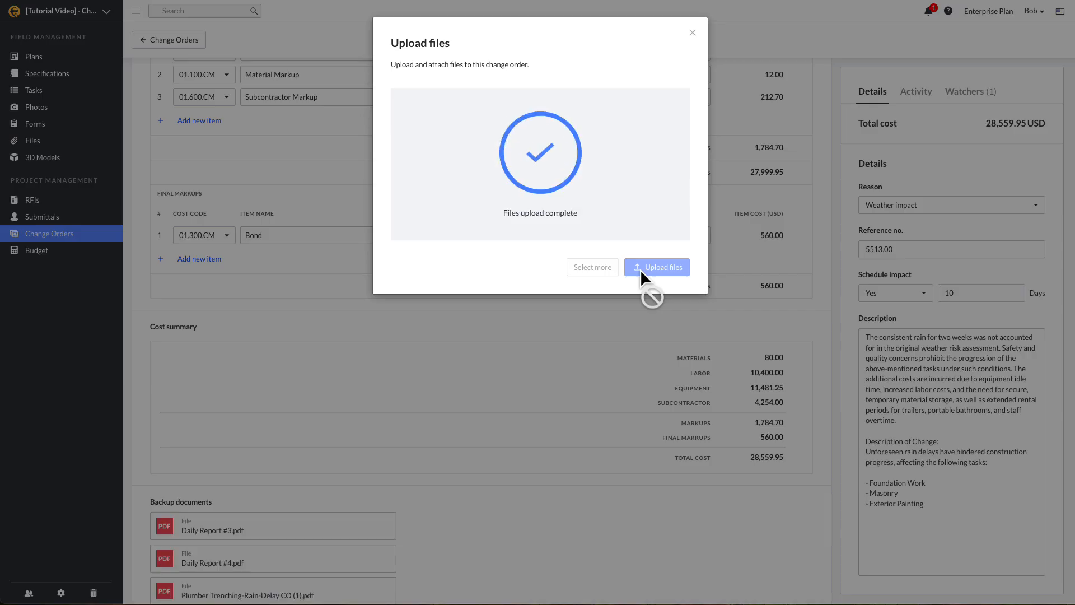
pyautogui.scroll(-4, 641, 270)
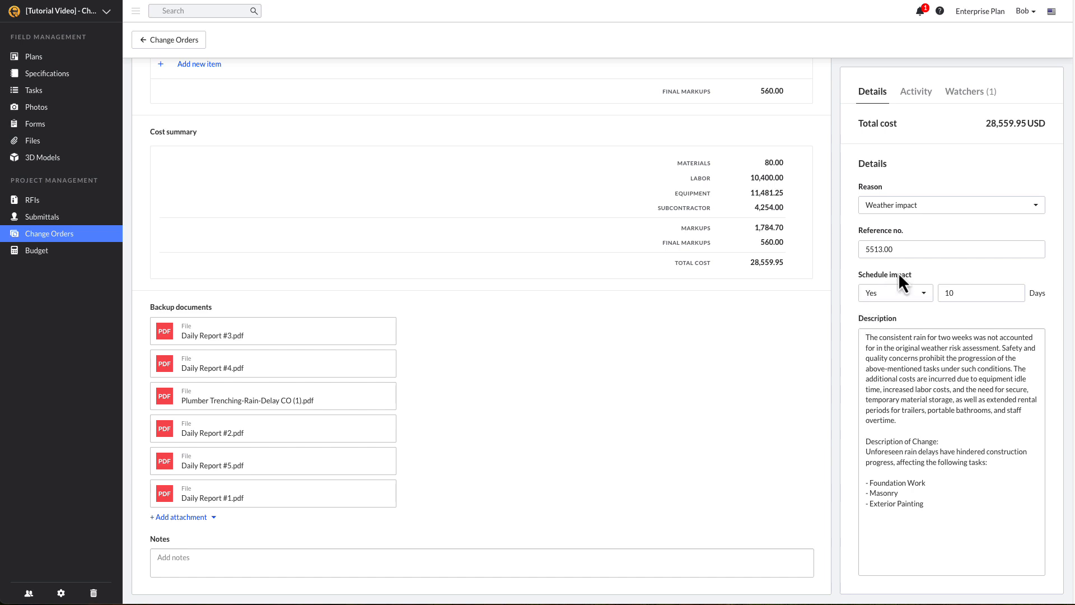
# Confirm Weather impact reason, reference 5513.00 and a 10-day schedule impact, then view Activity
pyautogui.click(976, 209)
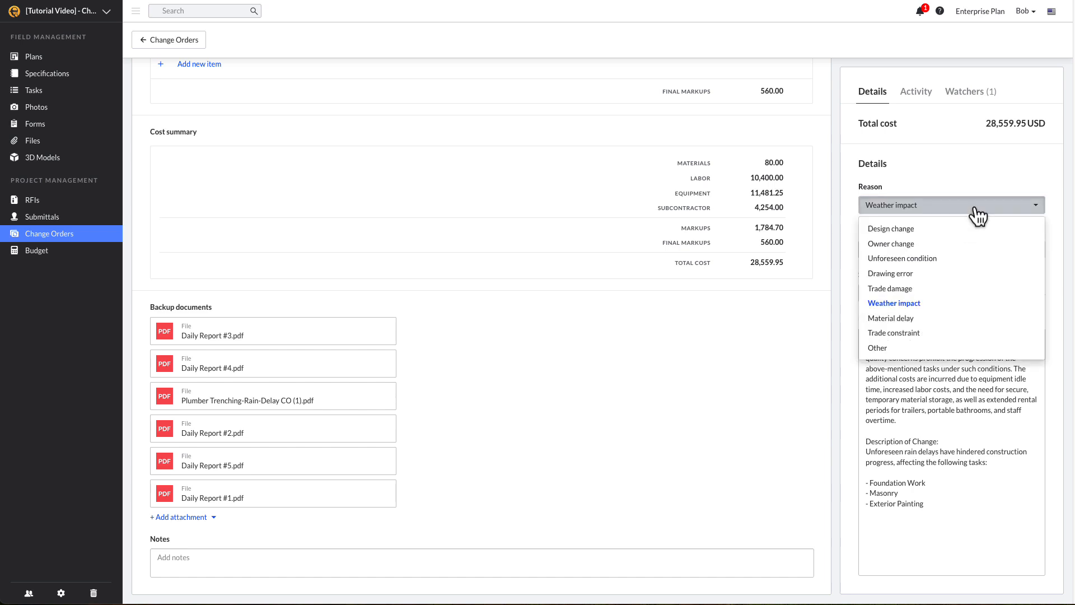
pyautogui.click(984, 303)
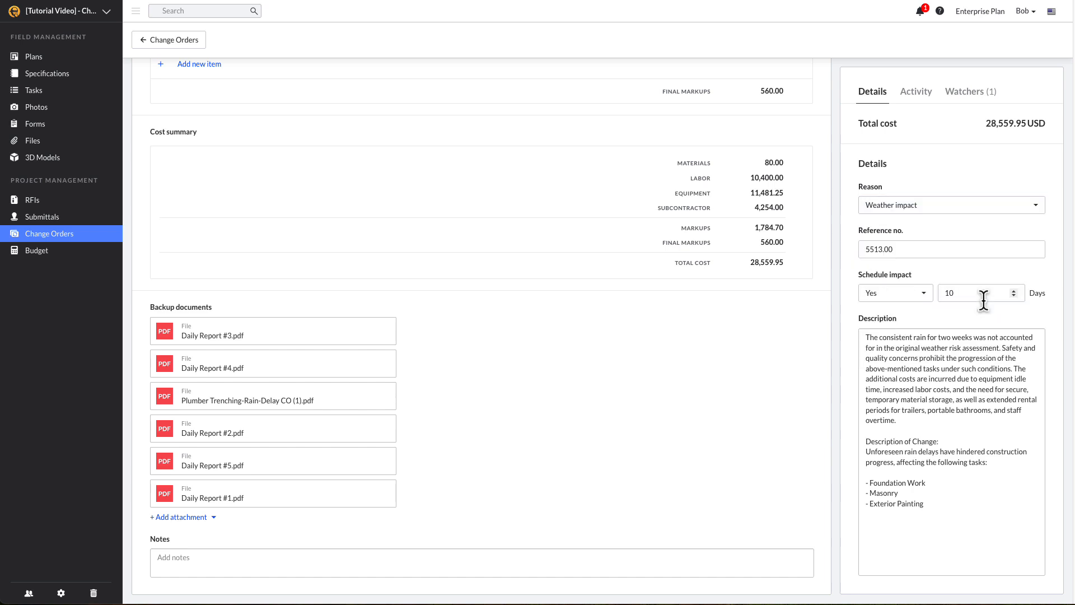
pyautogui.click(979, 251)
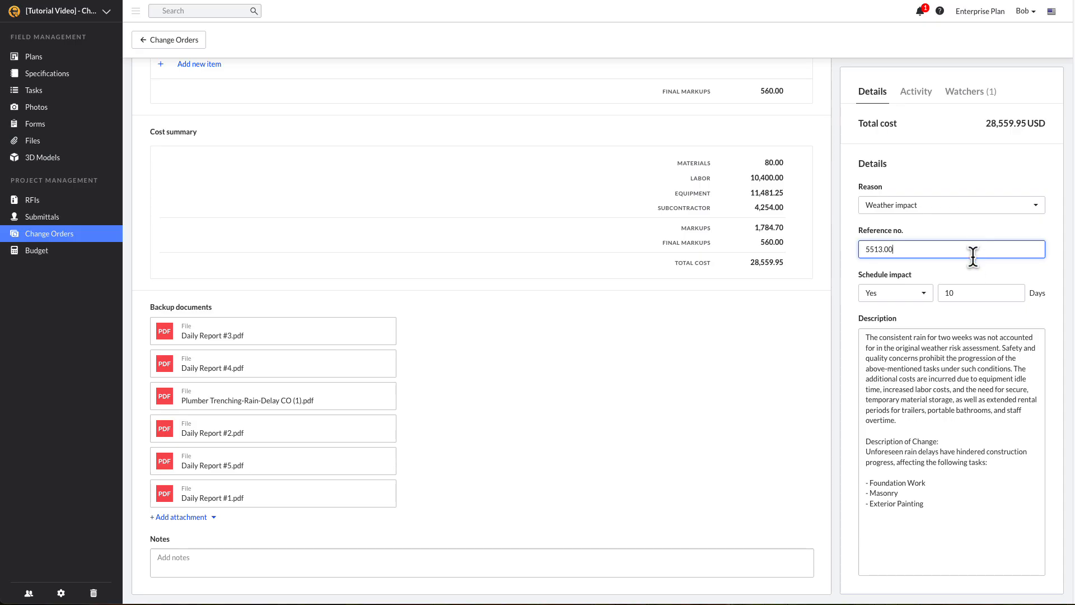
pyautogui.click(929, 297)
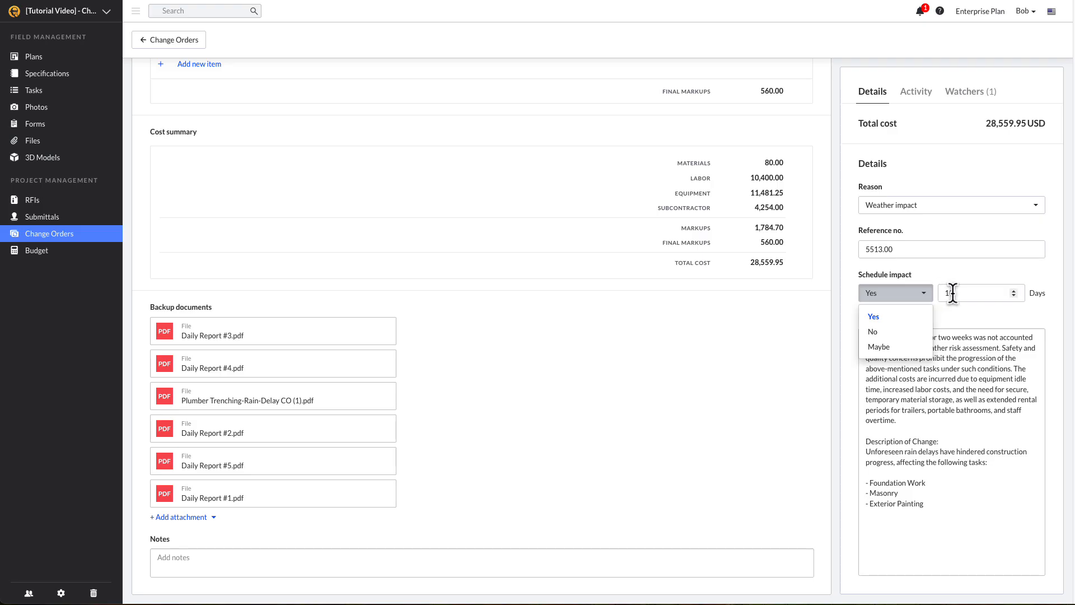
pyautogui.click(951, 293)
pyautogui.click(912, 95)
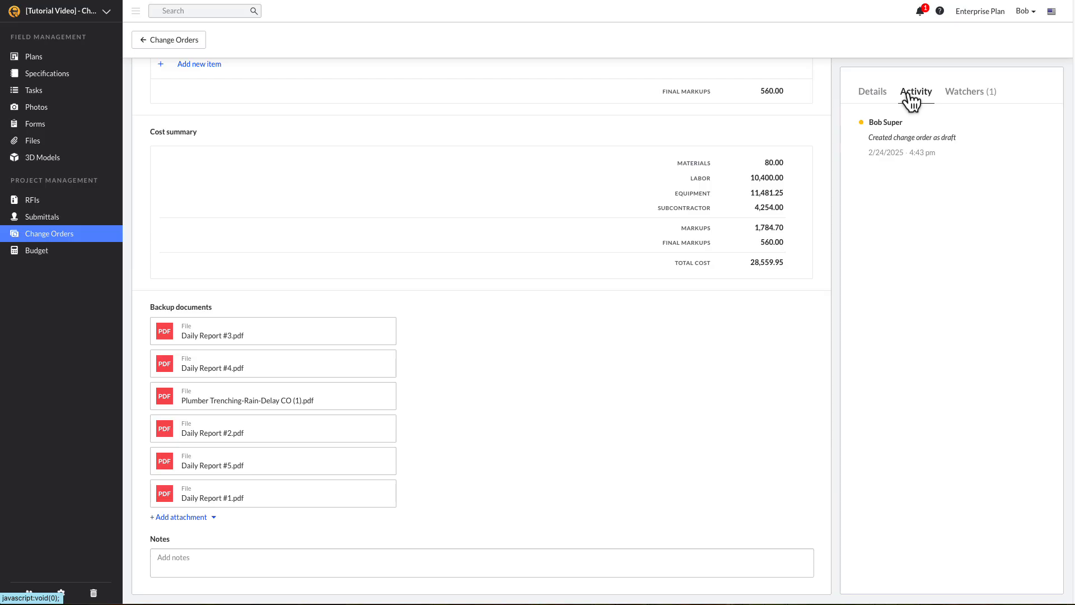
# Add the engineer user as a second watcher on the Weather Delay draft
pyautogui.click(966, 101)
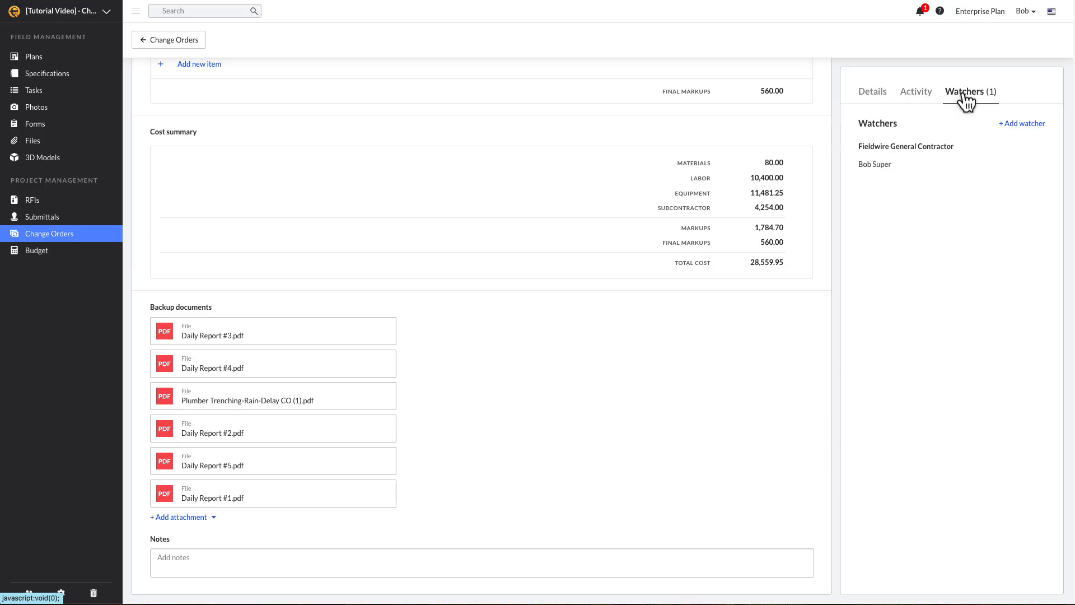
pyautogui.click(1017, 125)
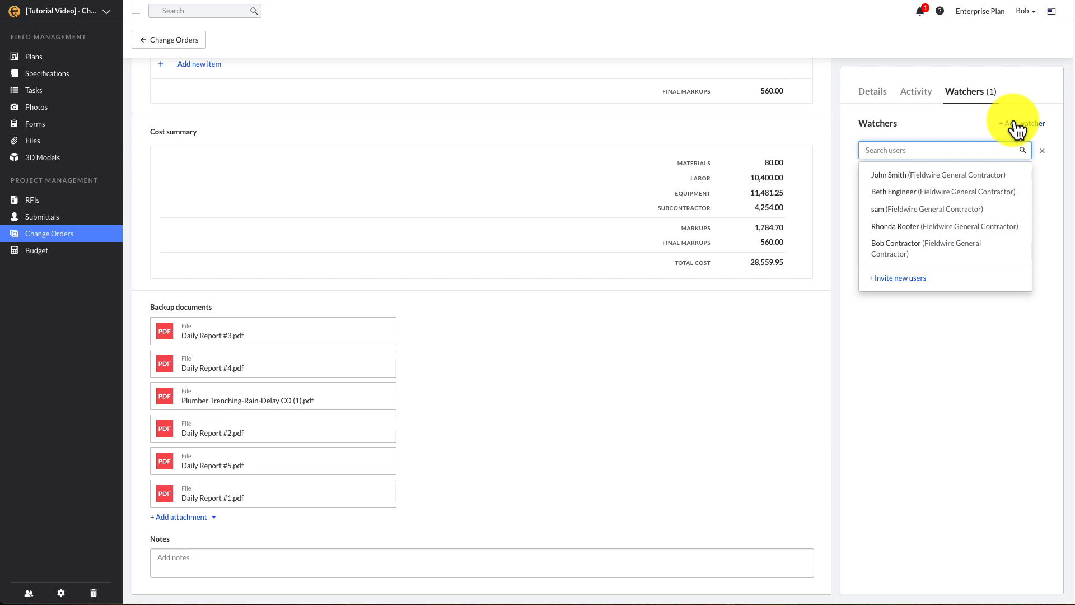
pyautogui.click(1014, 194)
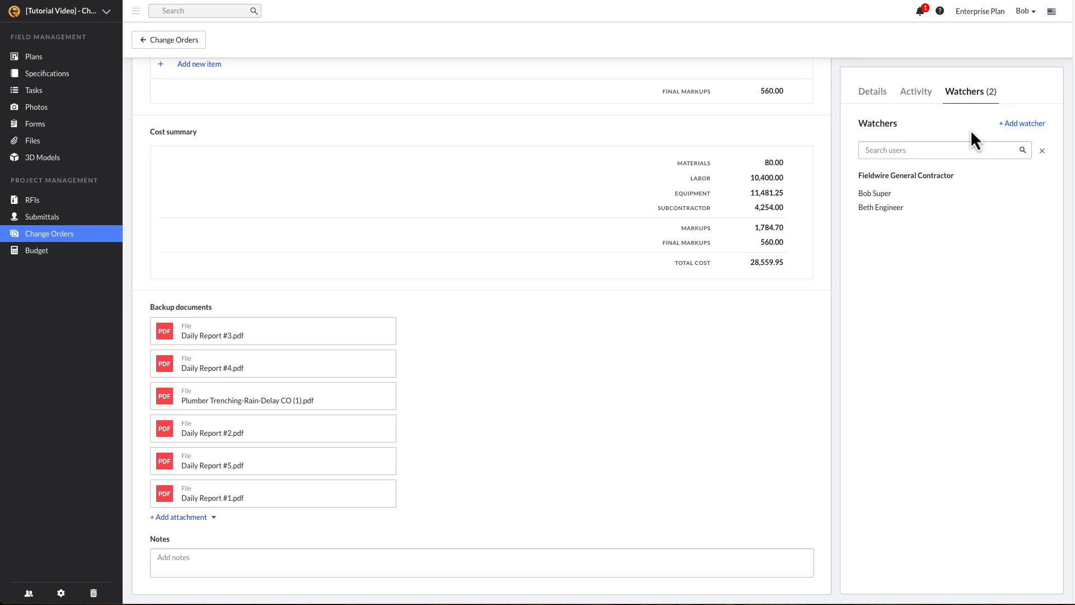
pyautogui.scroll(15, 802, 142)
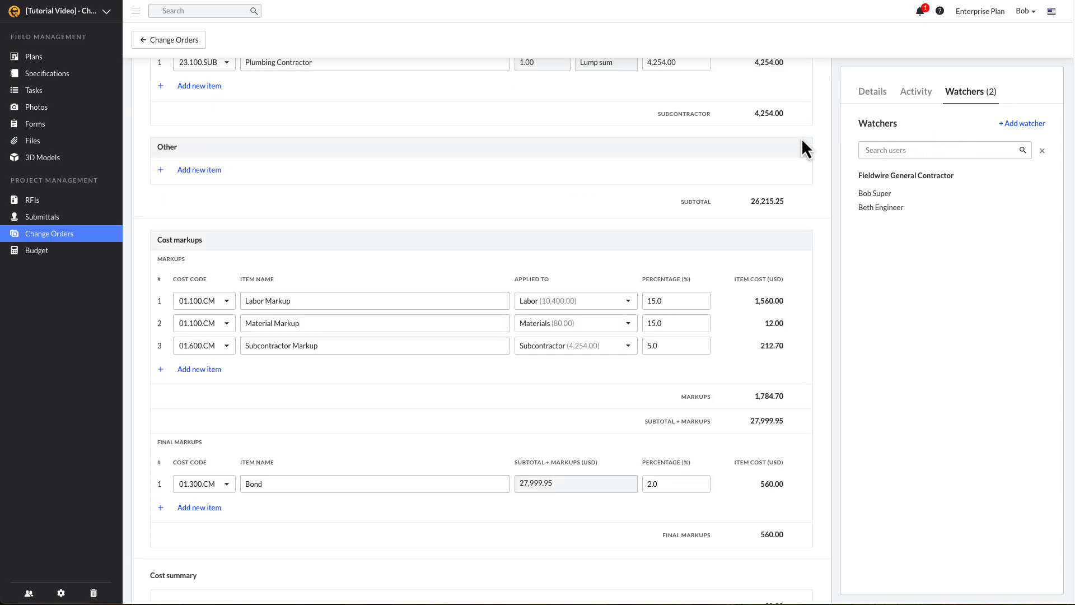
pyautogui.scroll(4, 801, 140)
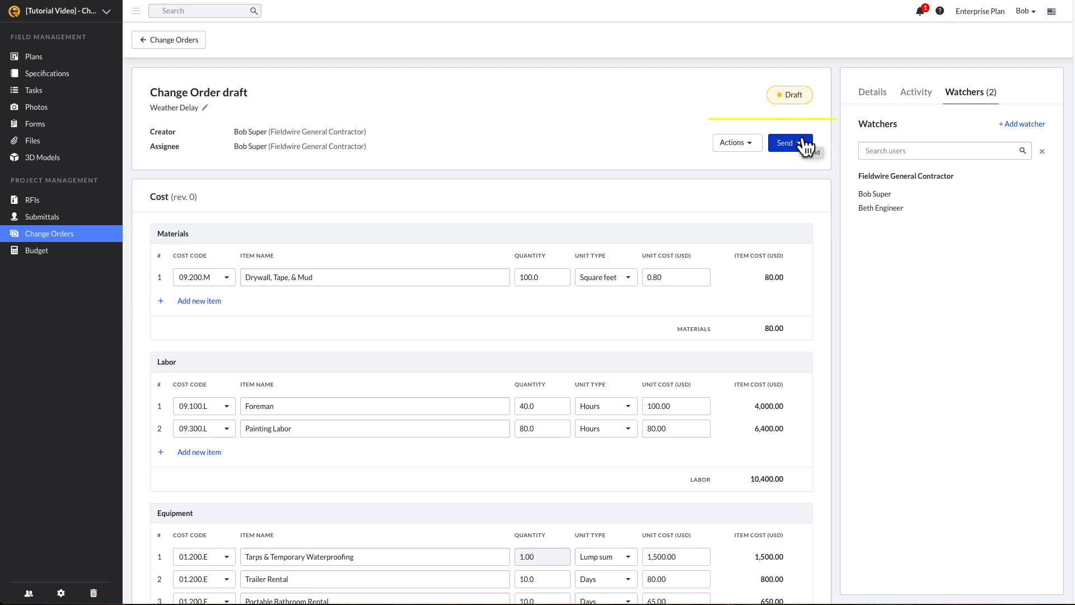
# Start submitting for approval, assigned to the approver's e-mail address, keeping existing watchers
pyautogui.click(803, 141)
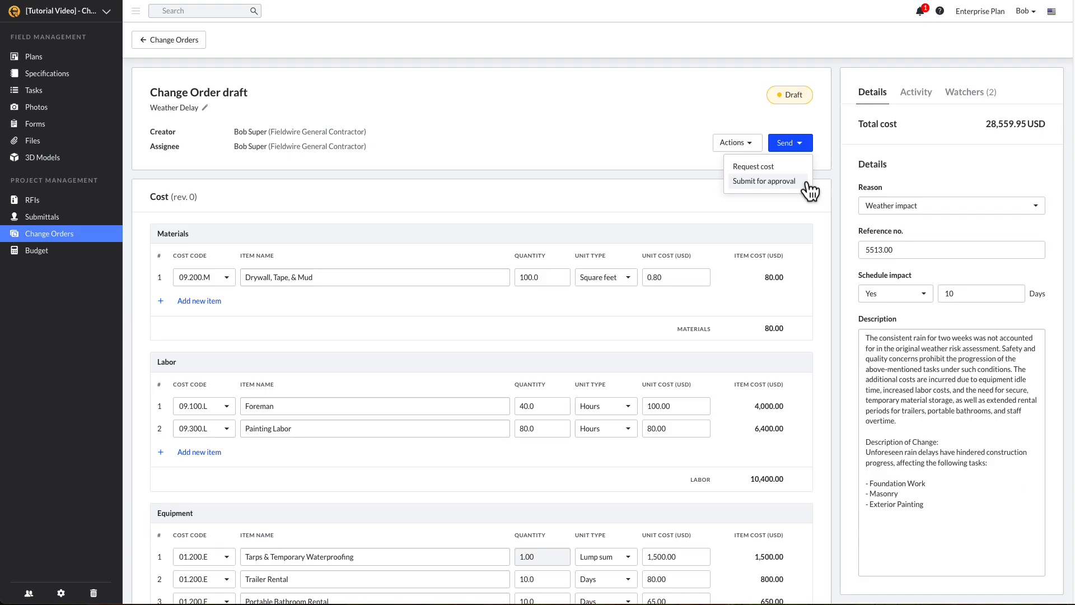
pyautogui.click(784, 180)
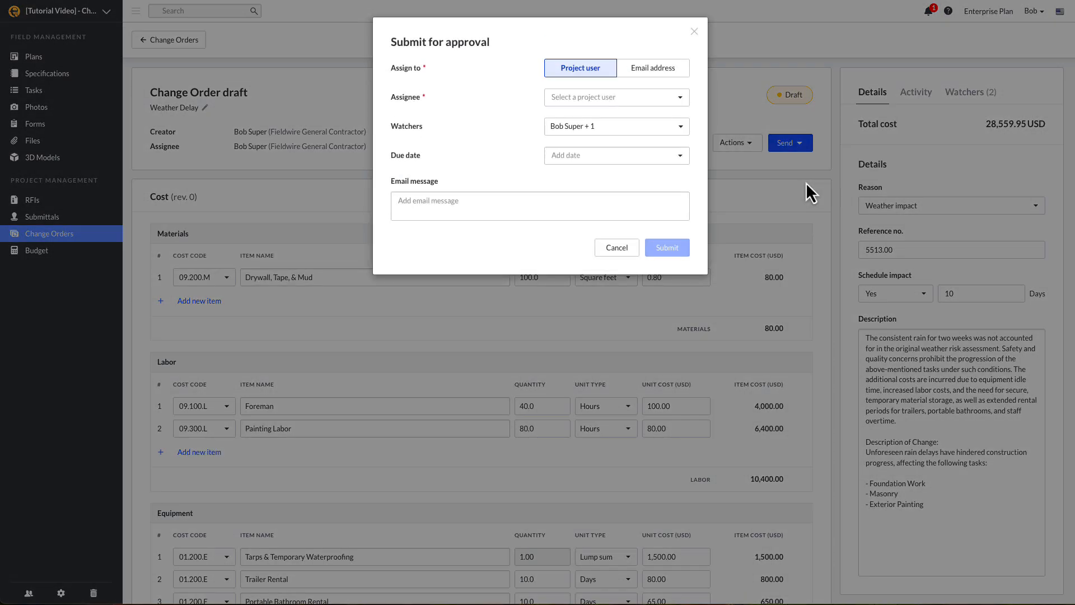
pyautogui.click(655, 98)
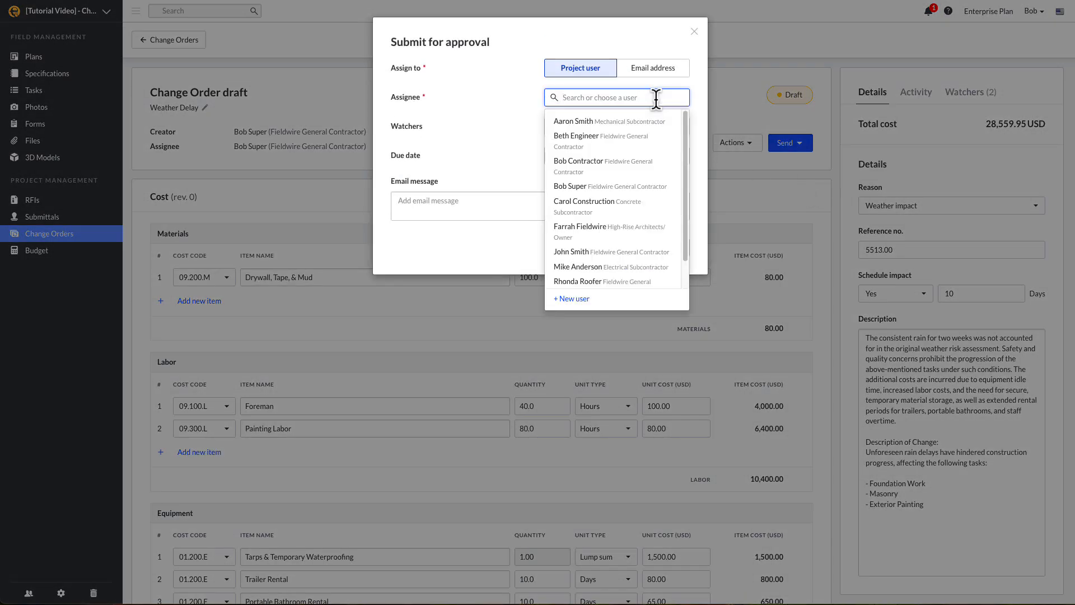
pyautogui.click(655, 75)
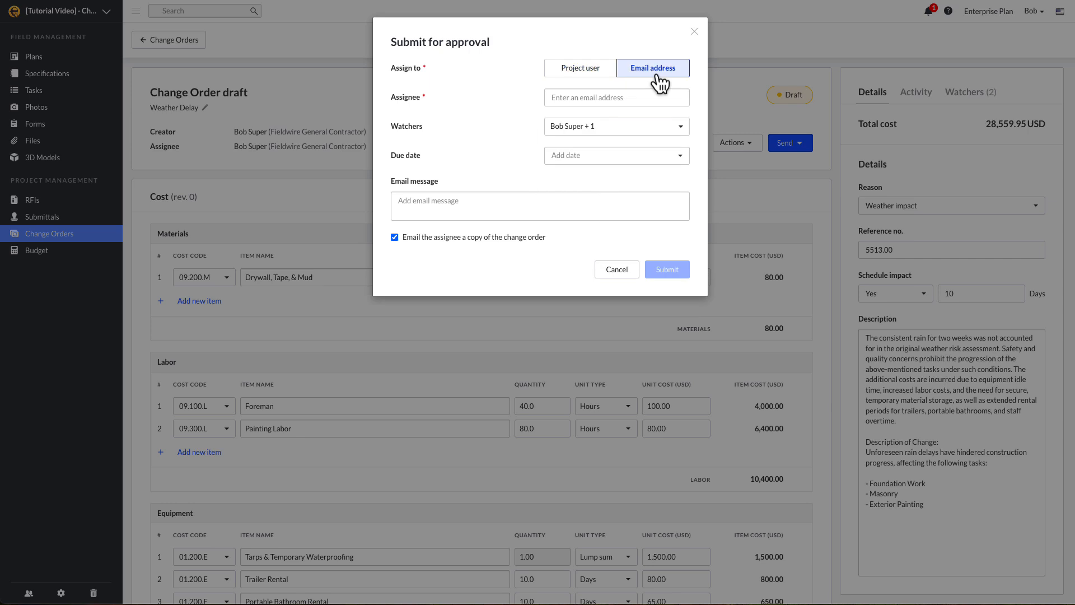
pyautogui.click(654, 96)
pyautogui.hotkey('ctrl', 'v')
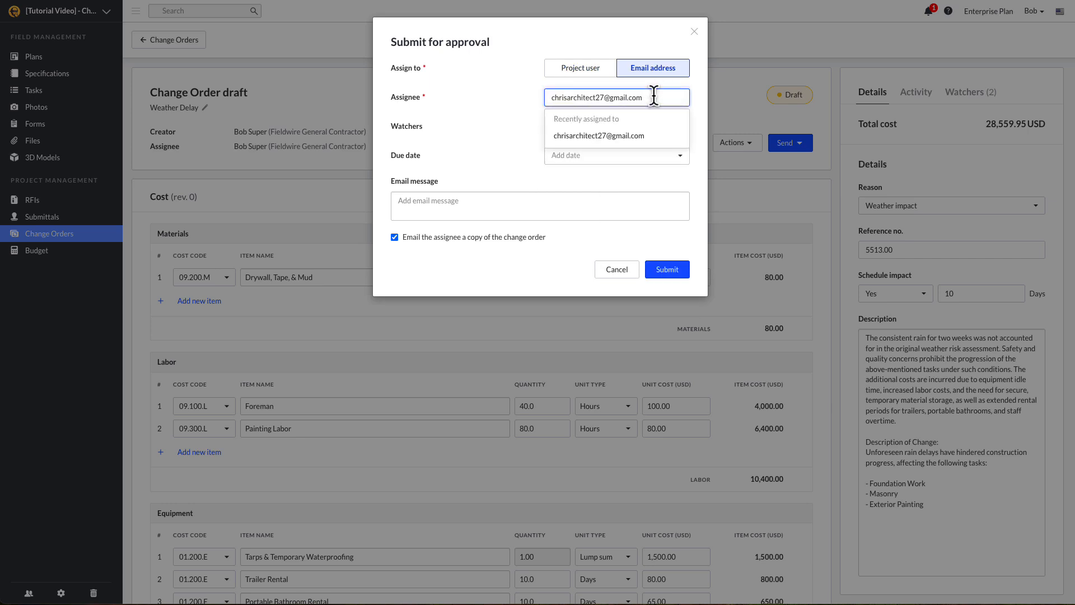
pyautogui.click(659, 140)
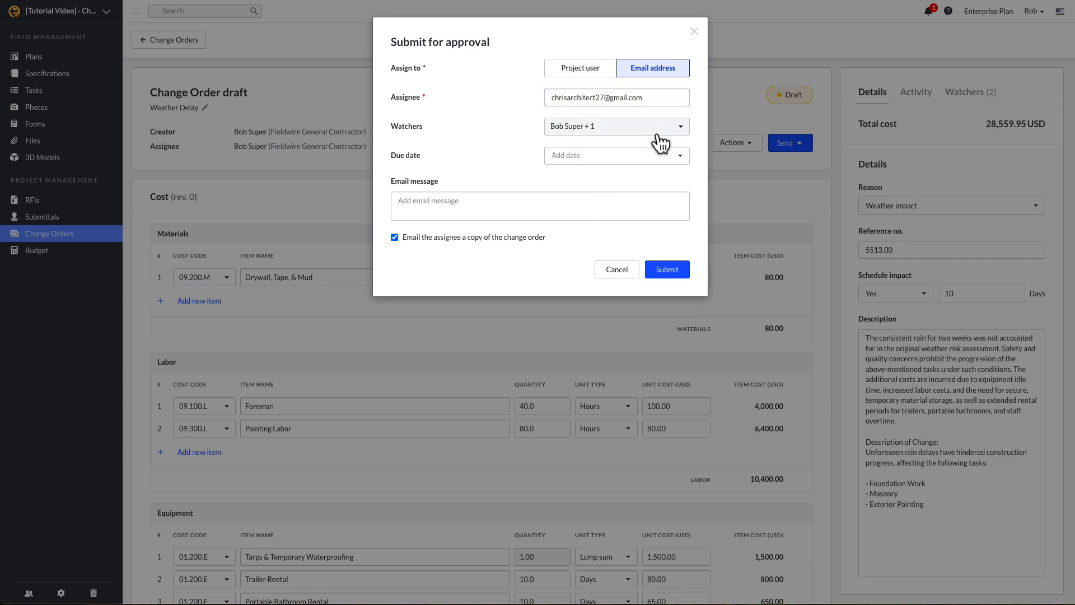
pyautogui.click(660, 134)
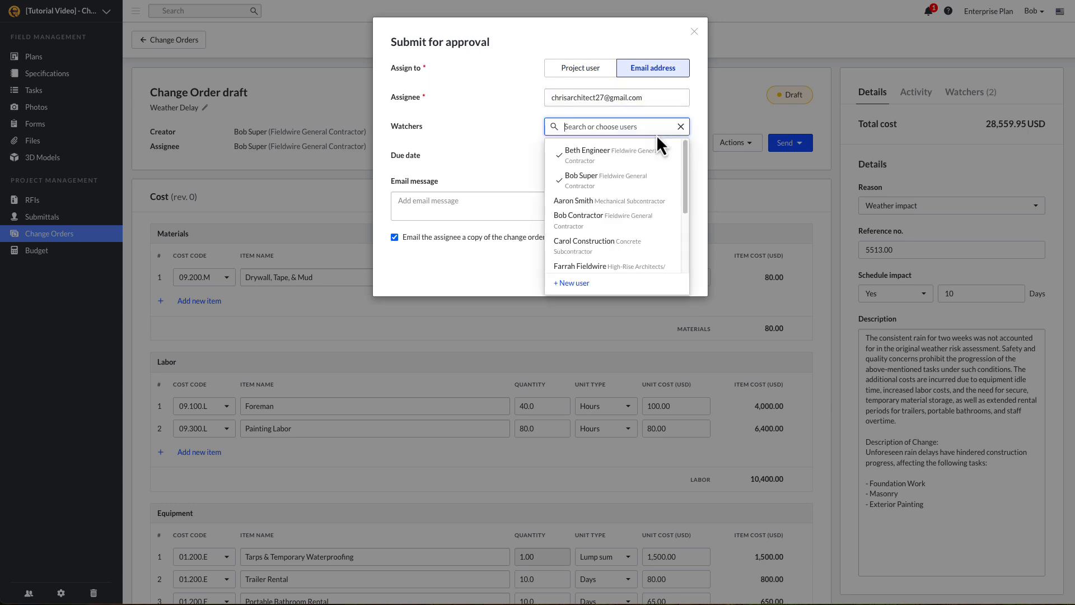
pyautogui.click(692, 143)
# Set due date 04/04/25, add message 'See attached change order', submit, and download the PDF
pyautogui.click(668, 163)
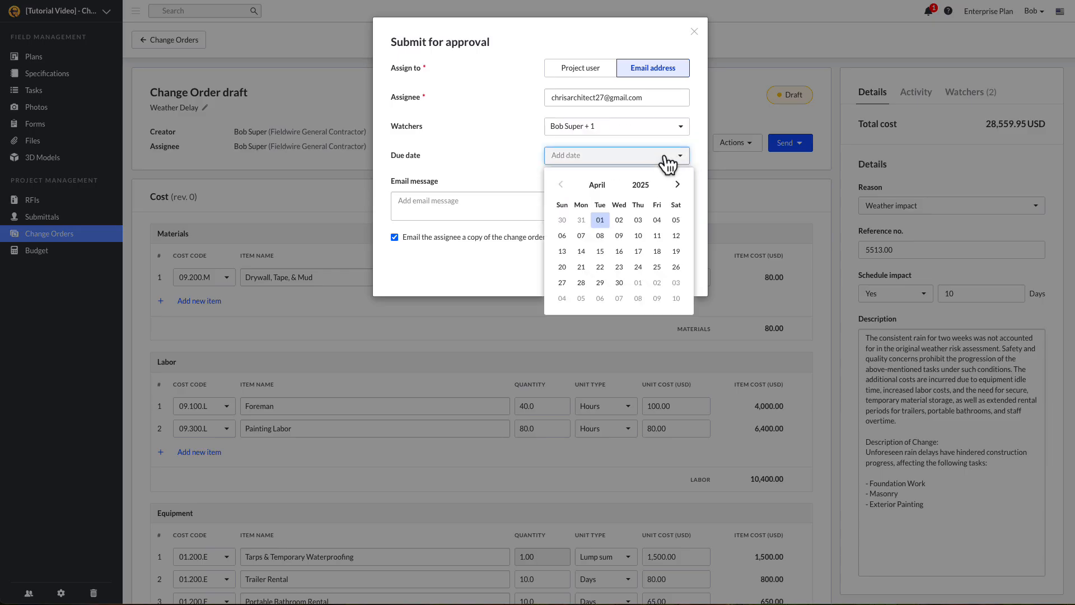
pyautogui.click(666, 224)
pyautogui.click(656, 206)
pyautogui.write('See attached change o')
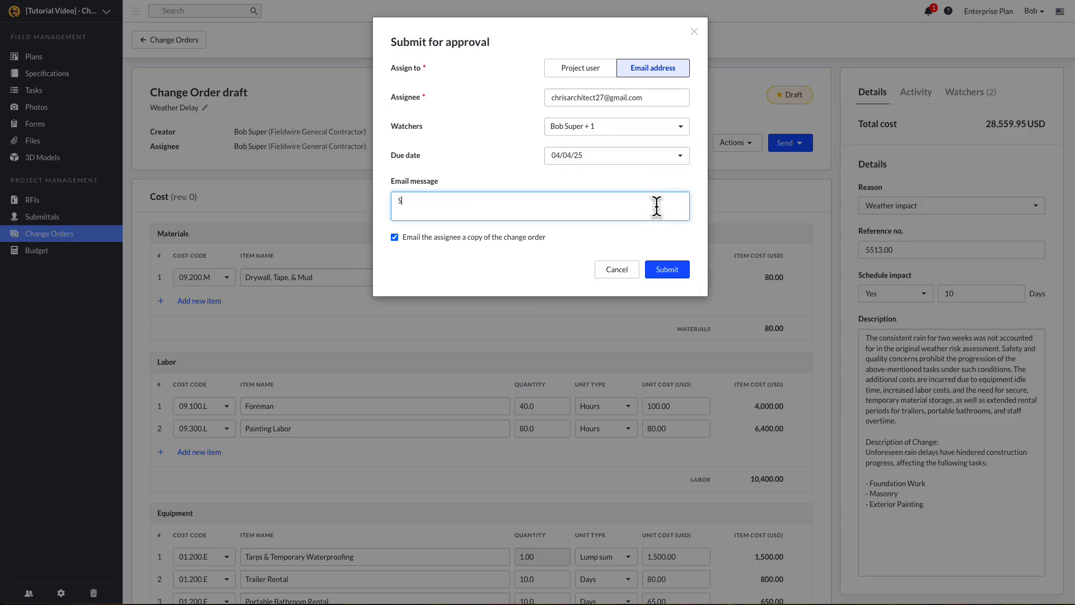
pyautogui.write('rder')
pyautogui.click(689, 274)
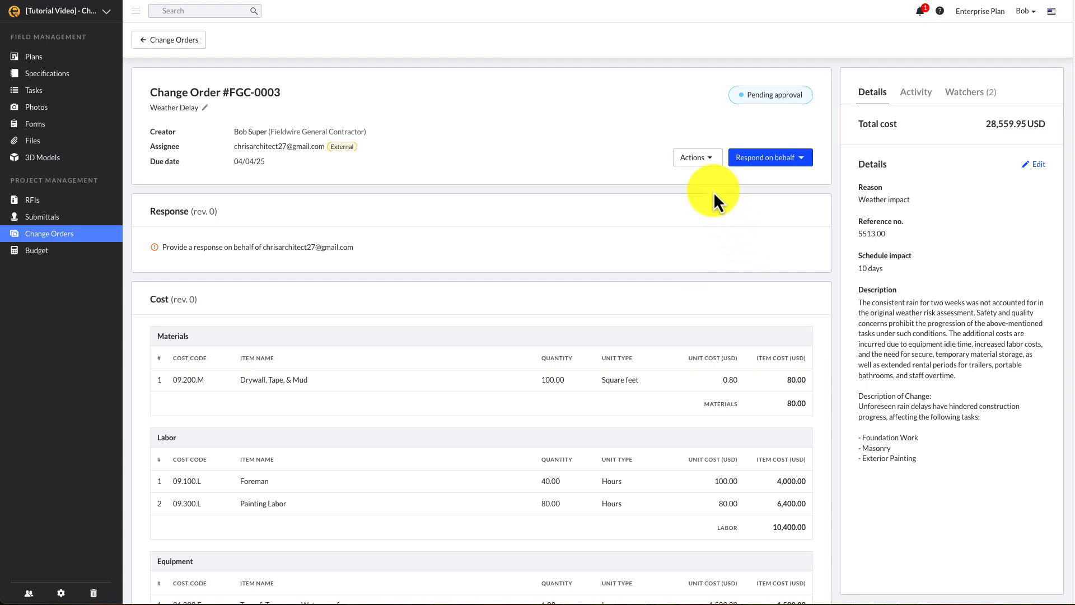
pyautogui.click(700, 168)
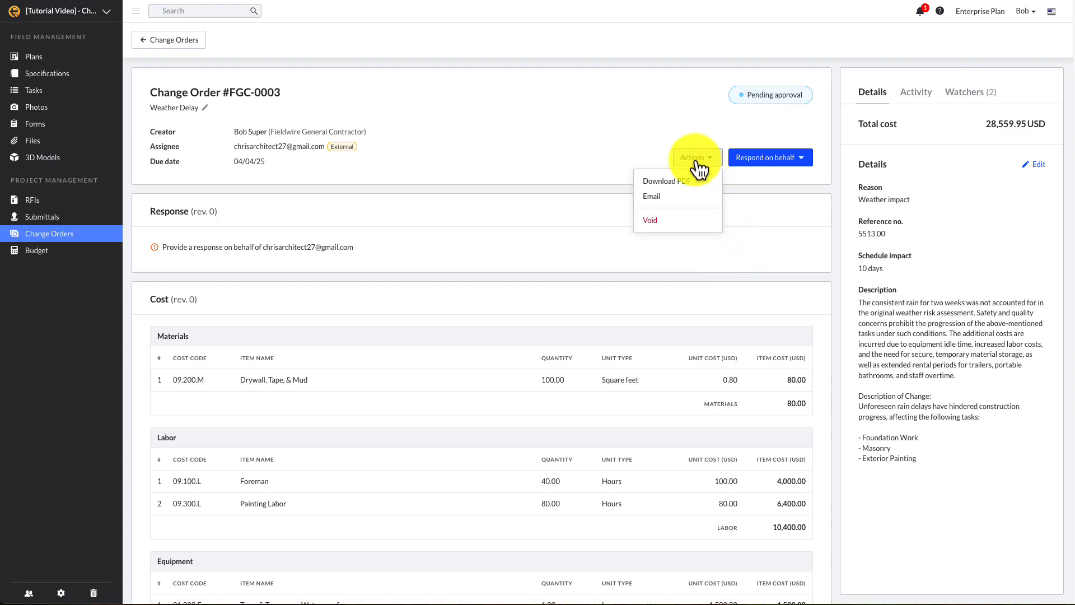
pyautogui.click(698, 179)
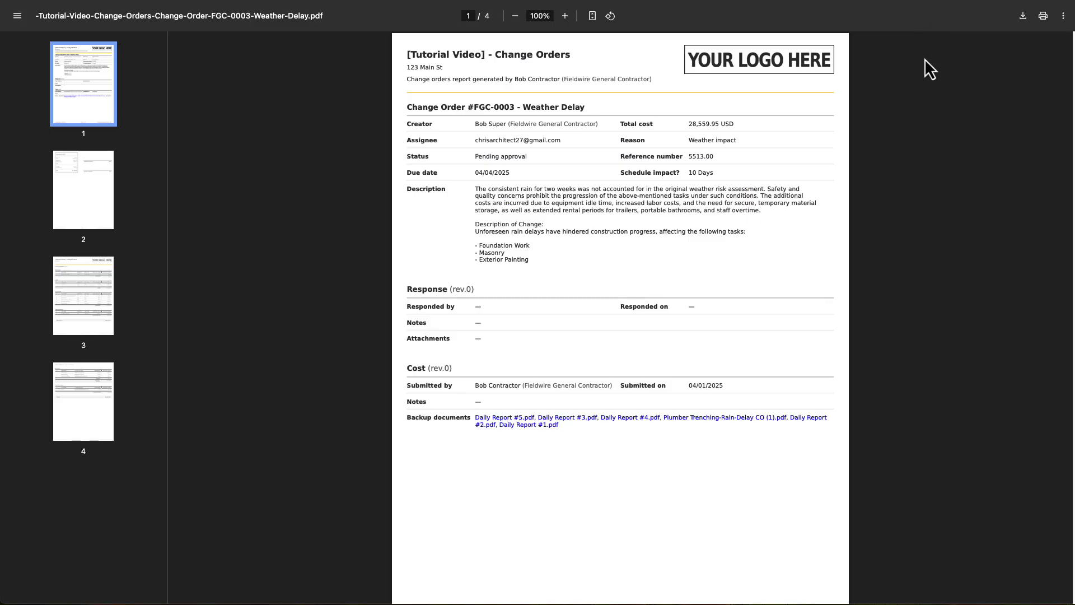
# Scroll through all four pages of the downloaded Weather Delay change order PDF
pyautogui.scroll(-4, 925, 59)
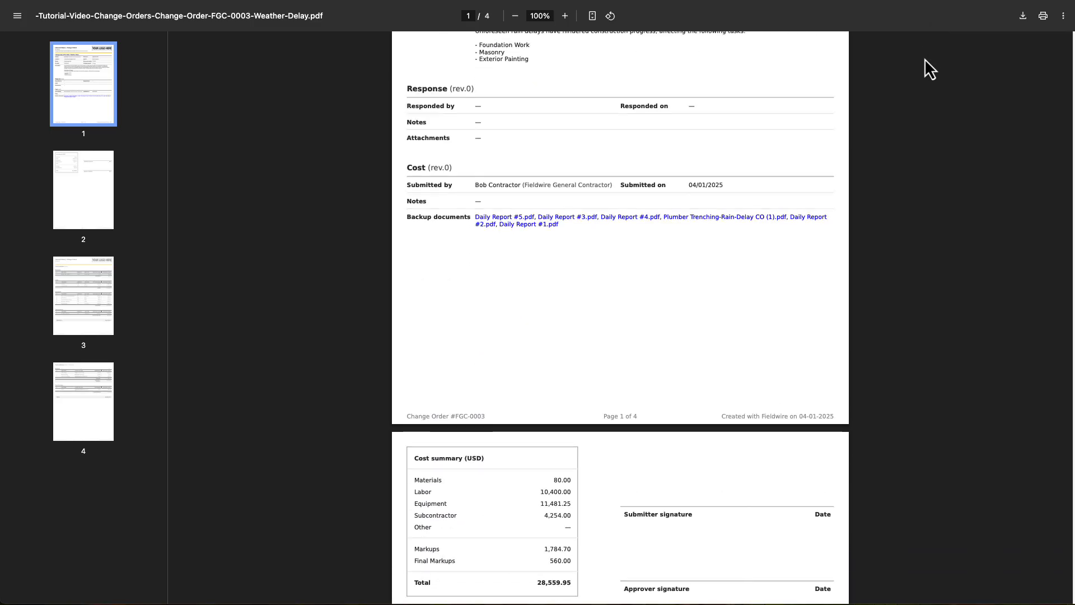
pyautogui.scroll(-6, 926, 58)
pyautogui.scroll(-13, 925, 59)
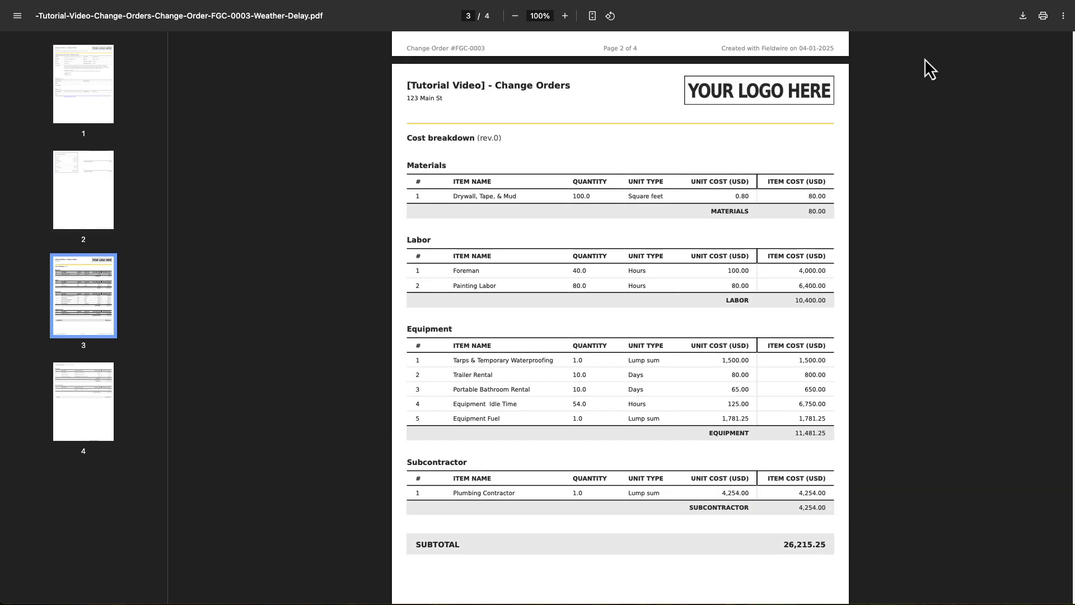
pyautogui.scroll(-13, 926, 58)
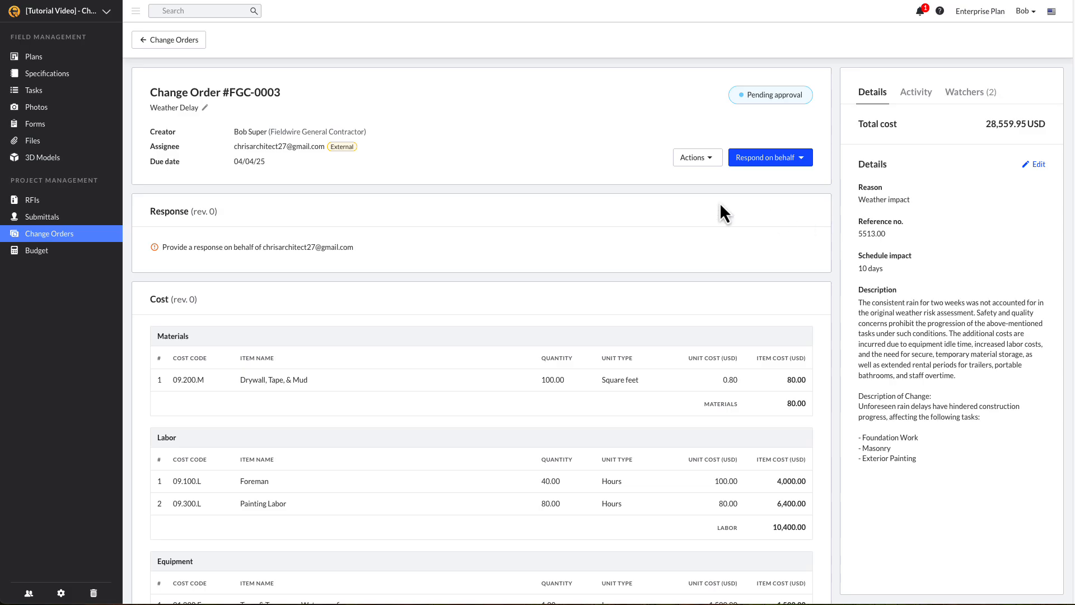
# Return to the change orders list and generate a PDF report of all change orders
pyautogui.click(173, 42)
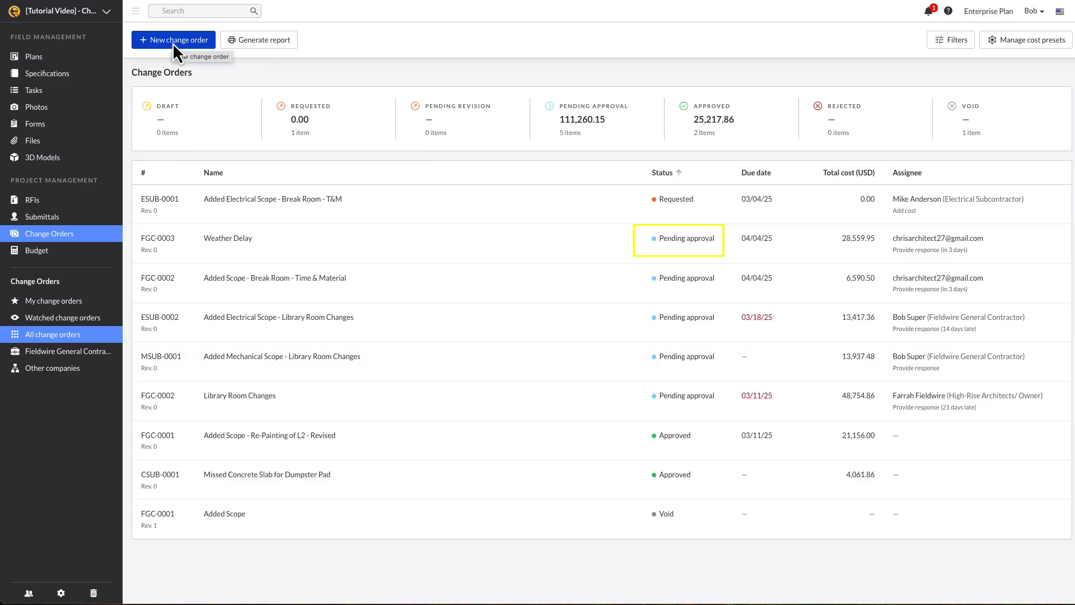
pyautogui.click(238, 43)
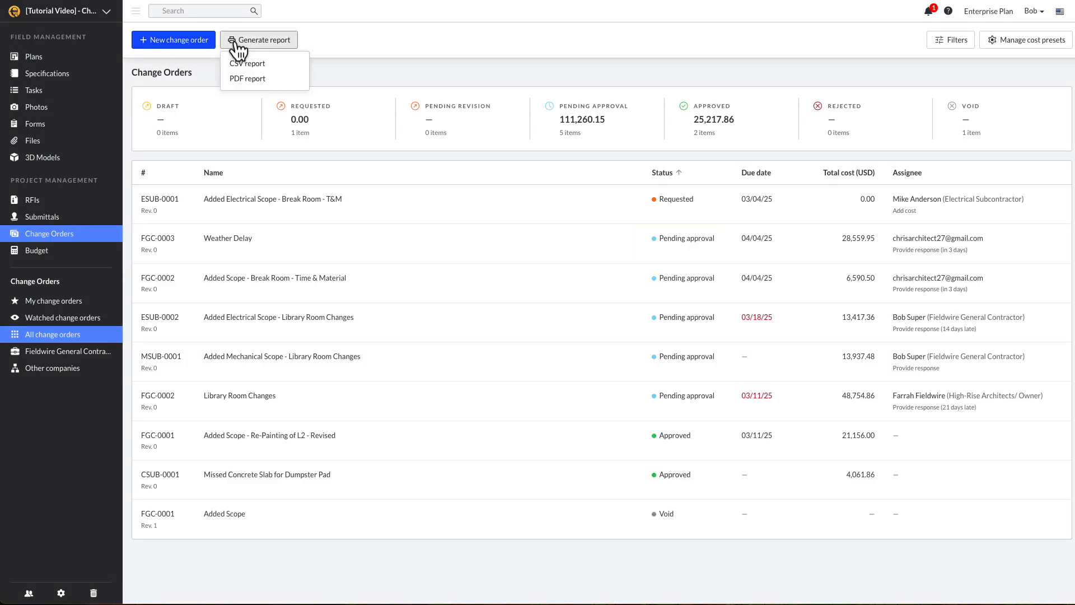
pyautogui.click(246, 78)
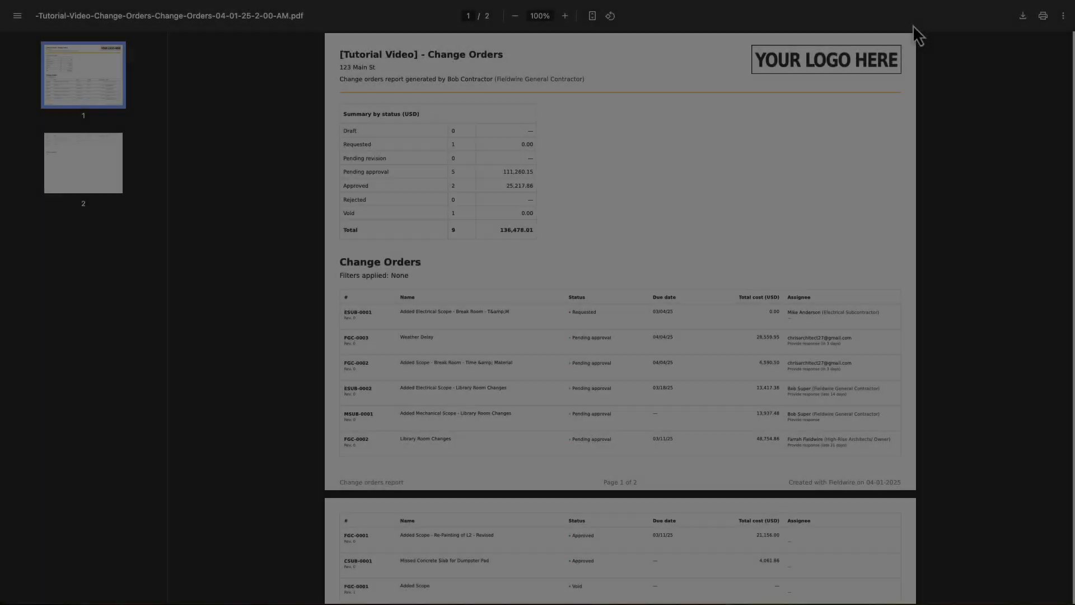
# Scroll through the two-page report summarising 9 change orders totalling 136,478.01 USD
pyautogui.scroll(-3, 896, 99)
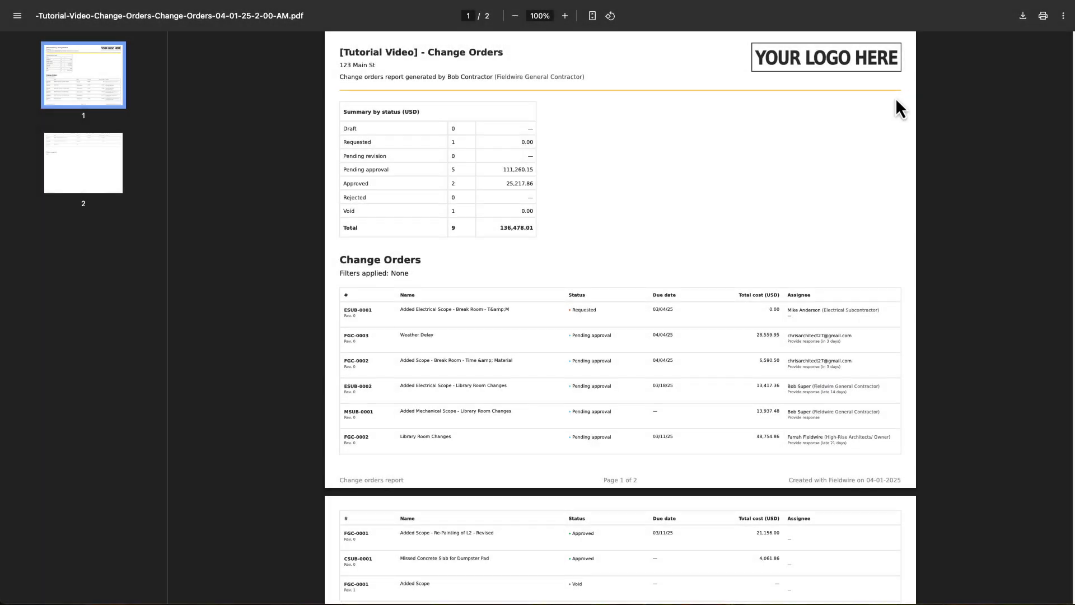
pyautogui.scroll(-3, 896, 99)
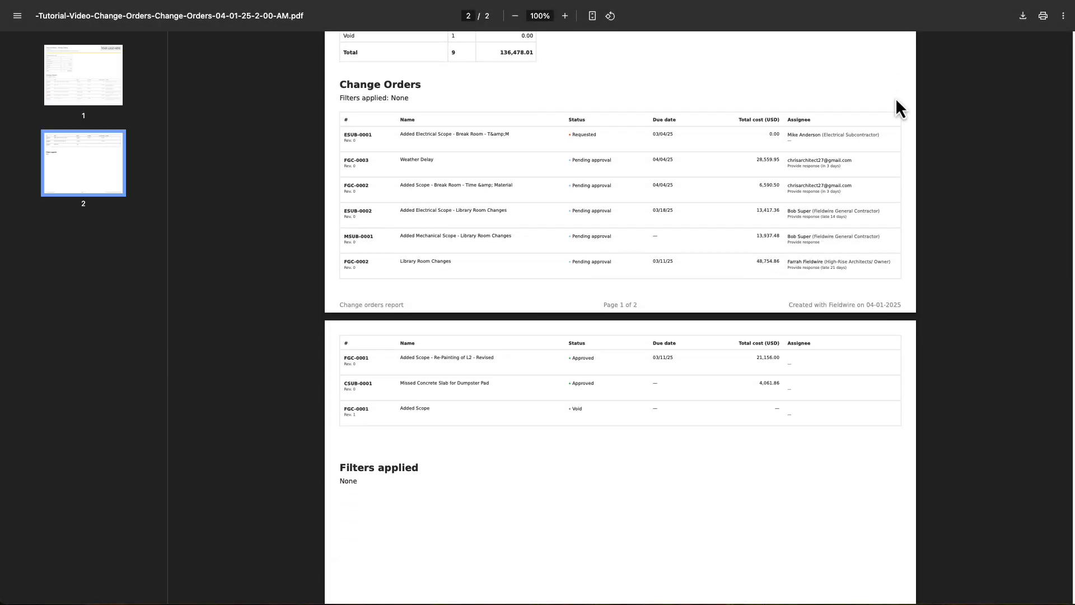
pyautogui.scroll(6, 896, 98)
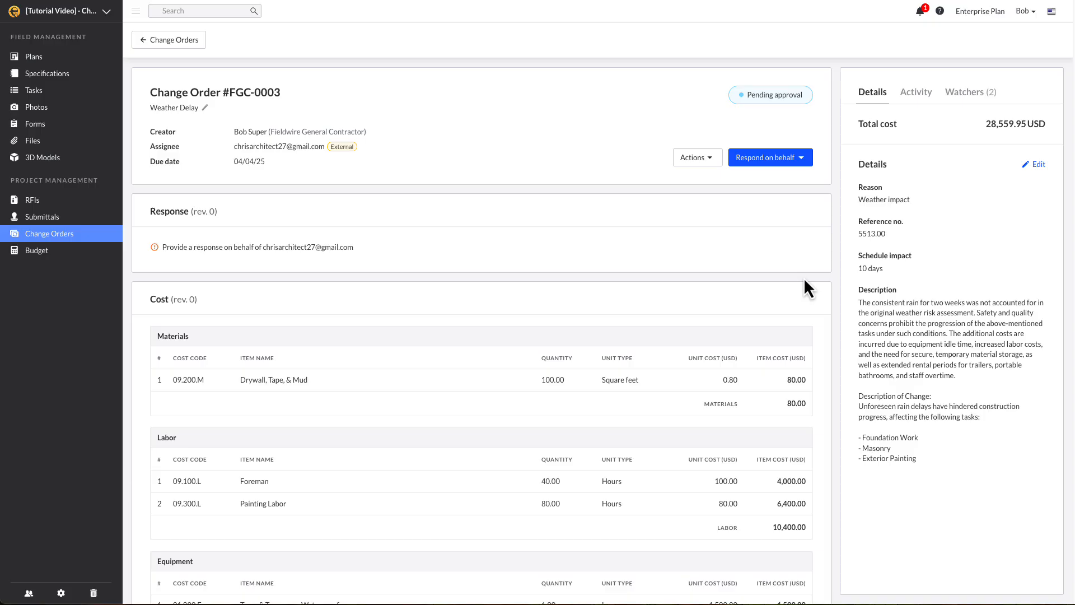
# Approve FGC-0003 on the assignee's behalf with the note 'see attached approved change order please proceed'
pyautogui.click(781, 158)
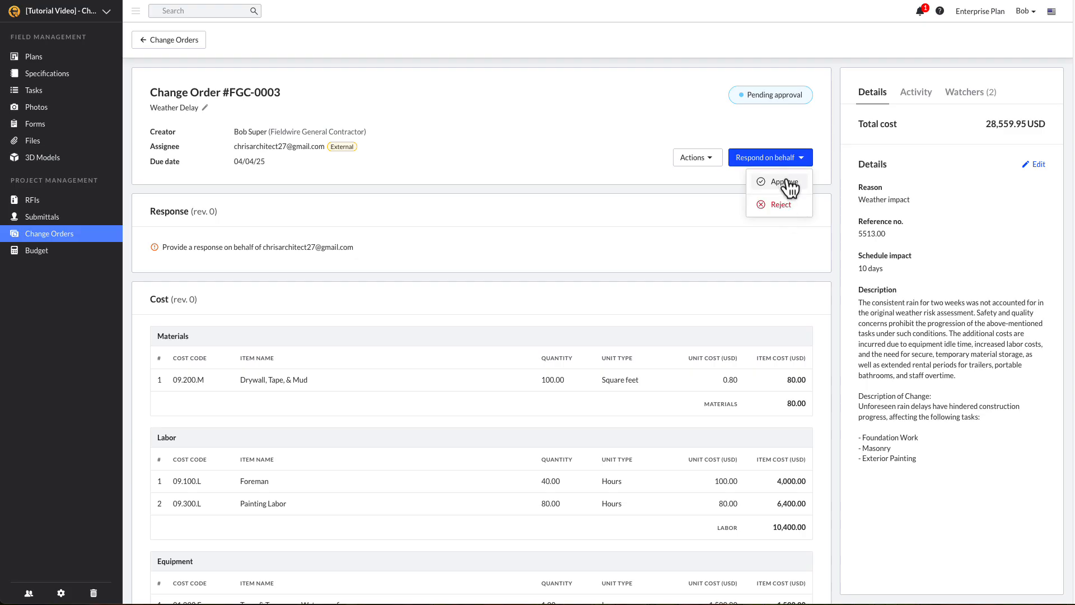
pyautogui.click(789, 182)
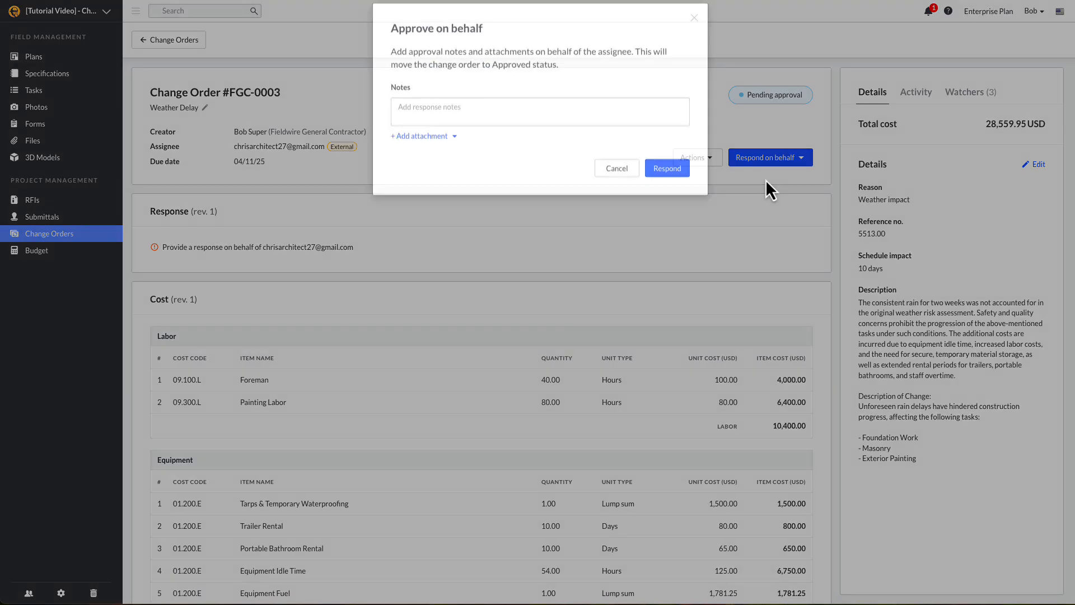
pyautogui.click(624, 120)
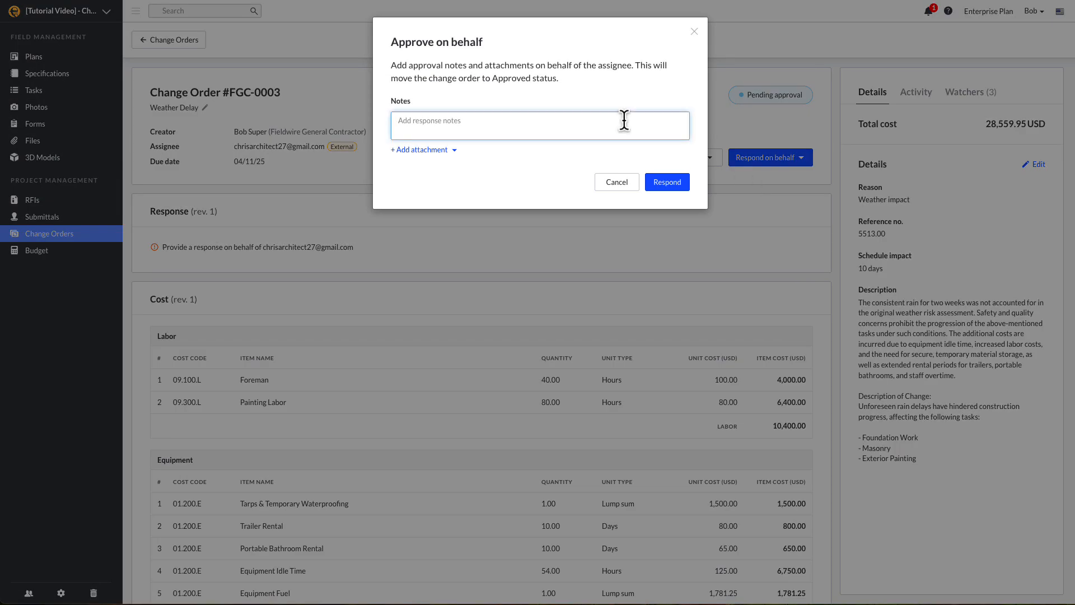
pyautogui.write('see attached approv')
pyautogui.write('ed chang')
pyautogui.write('e p')
pyautogui.write('rder please proceed')
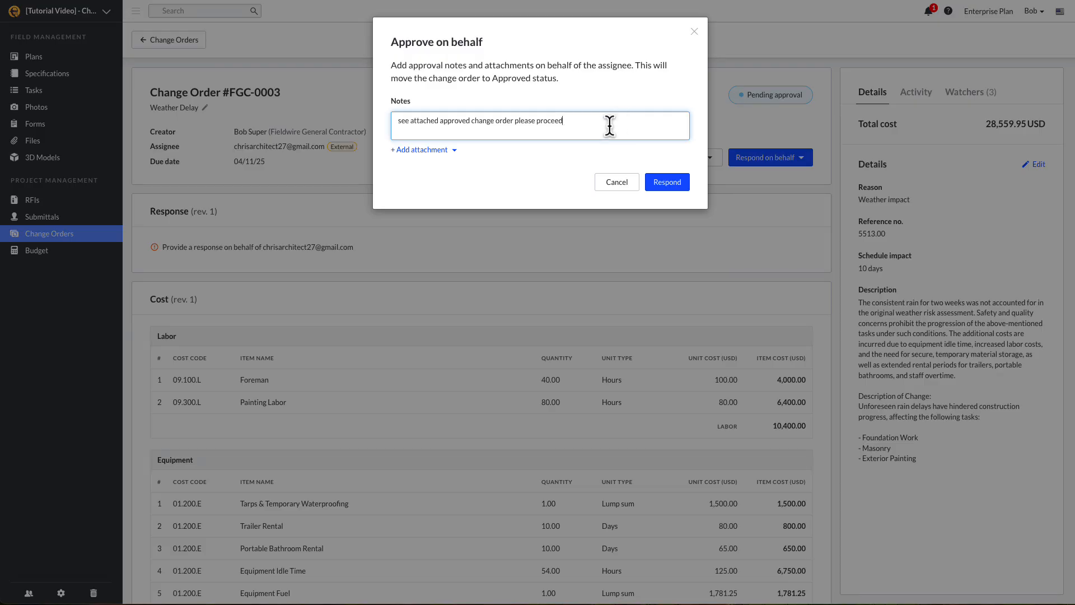
# Attach the approved change-order PDF as a new uploaded file
pyautogui.click(423, 150)
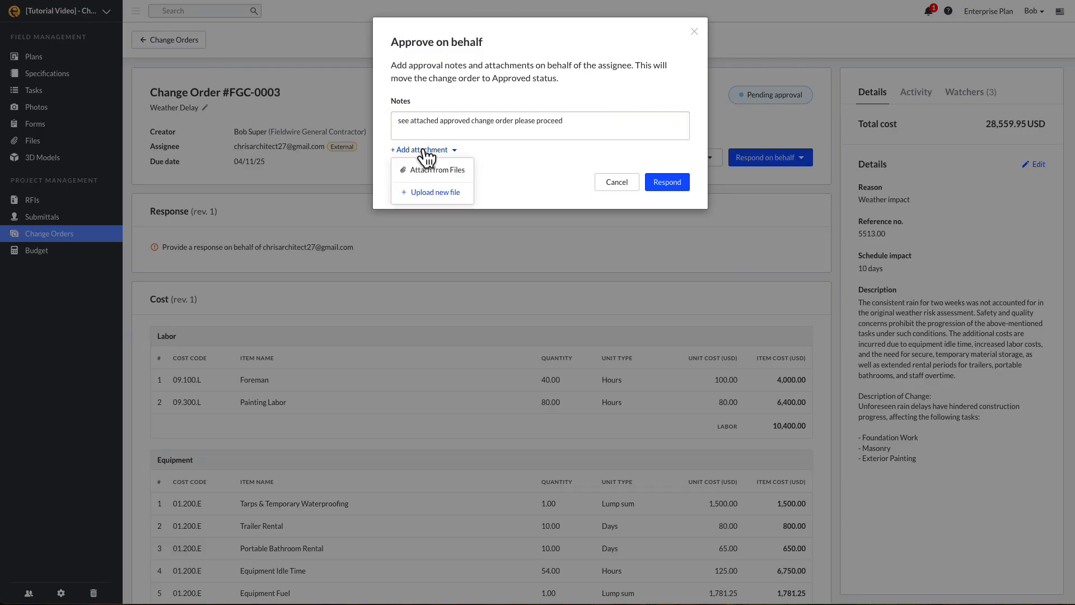
pyautogui.click(433, 193)
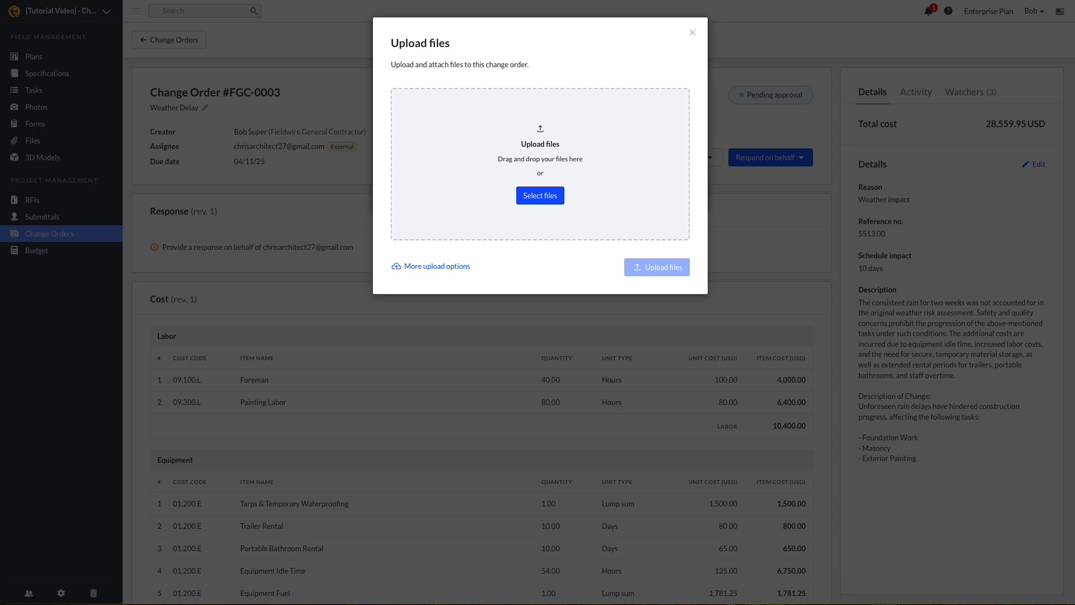
pyautogui.moveTo(0, 292); pyautogui.dragTo(435, 210)
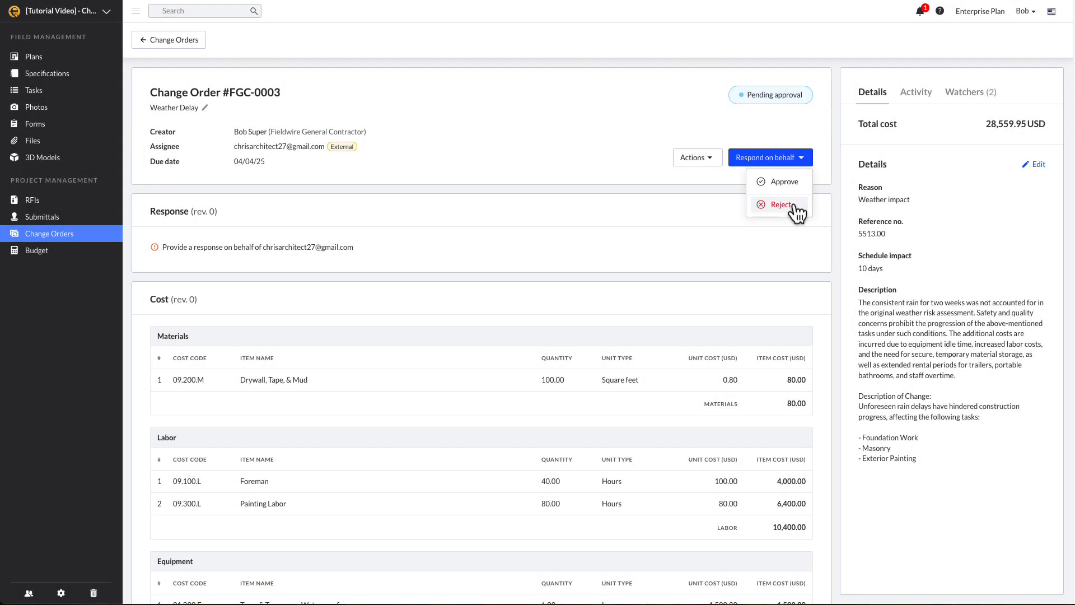
# Switch the on-behalf response to Reject with the note 'Remove Drywall'
pyautogui.click(792, 204)
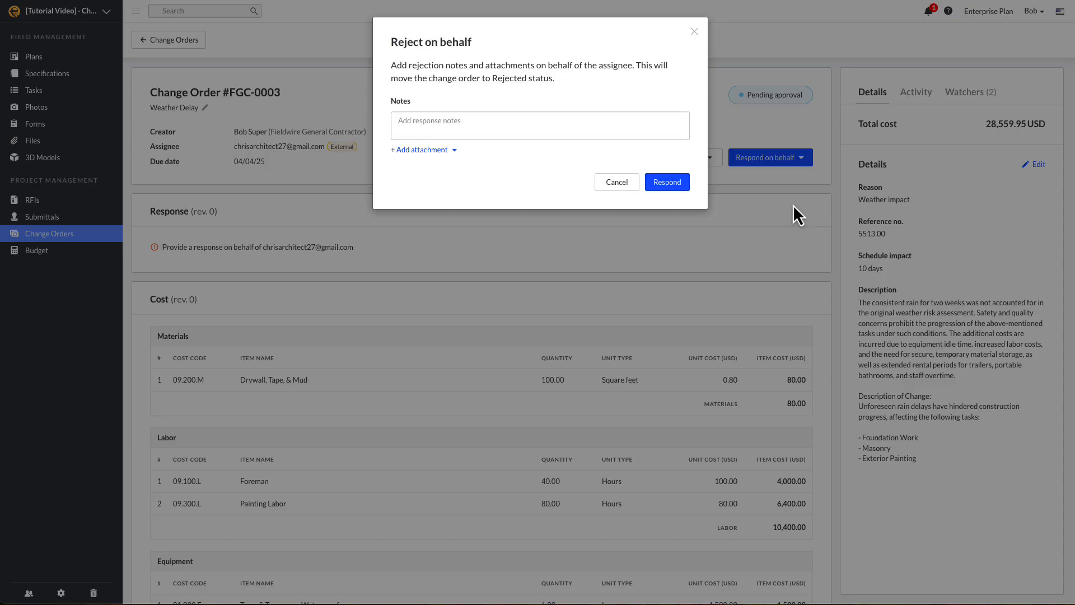
pyautogui.click(635, 131)
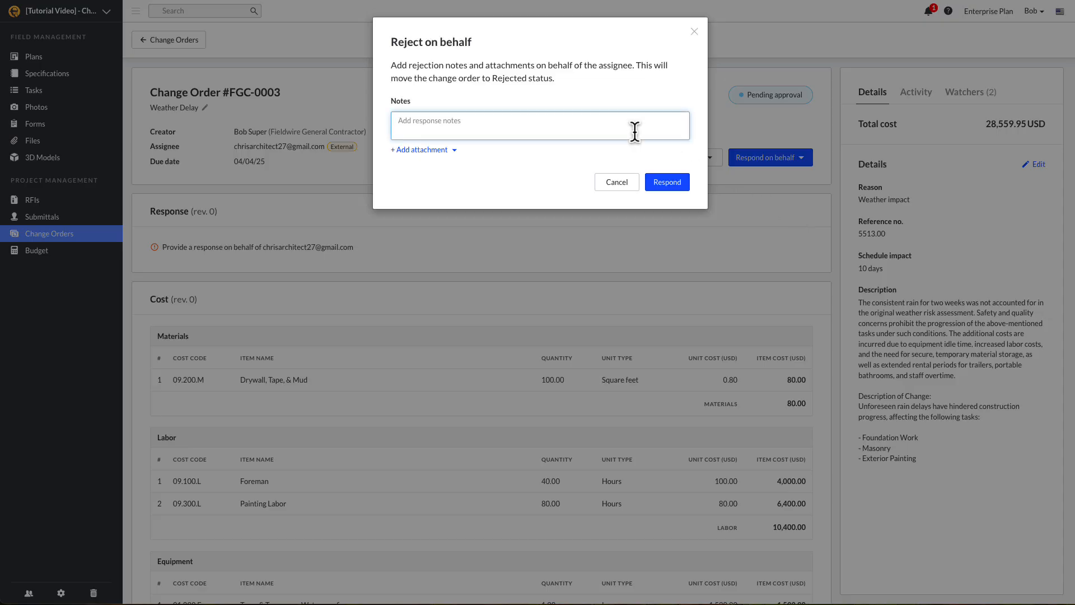
pyautogui.write('Remove Drywall')
# Upload the rejected change-order PDF as an attachment and send the rejection response
pyautogui.click(431, 150)
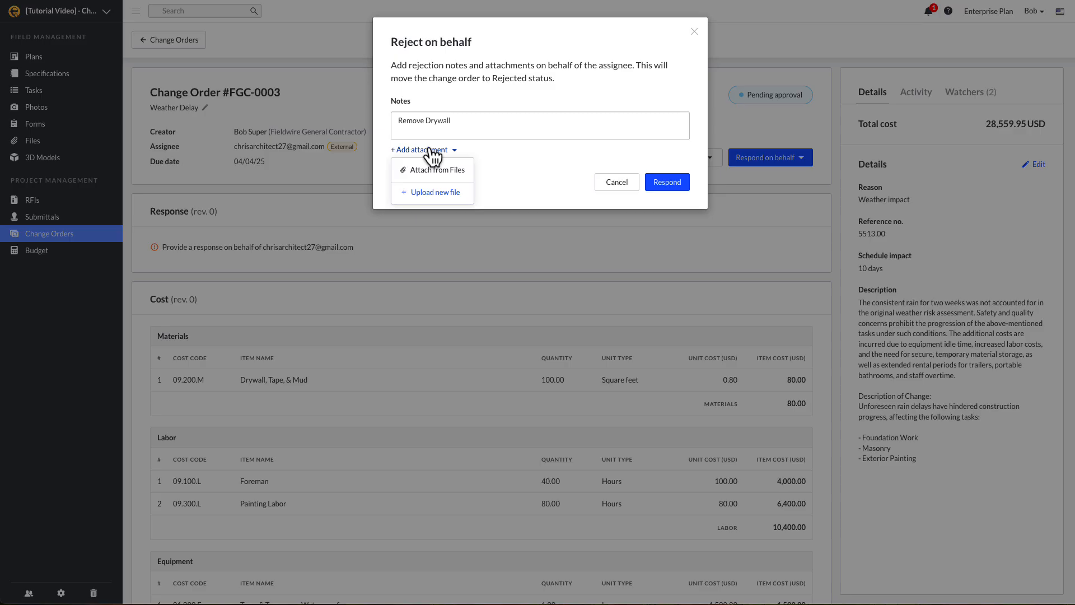
pyautogui.click(432, 193)
pyautogui.moveTo(0, 224); pyautogui.dragTo(579, 172)
pyautogui.click(668, 273)
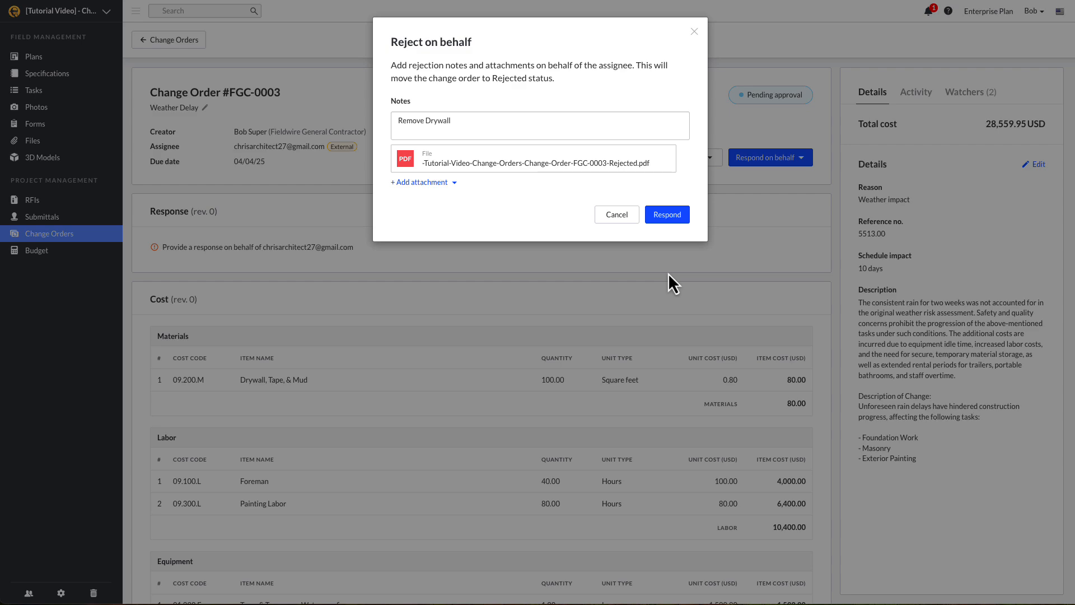
pyautogui.click(667, 216)
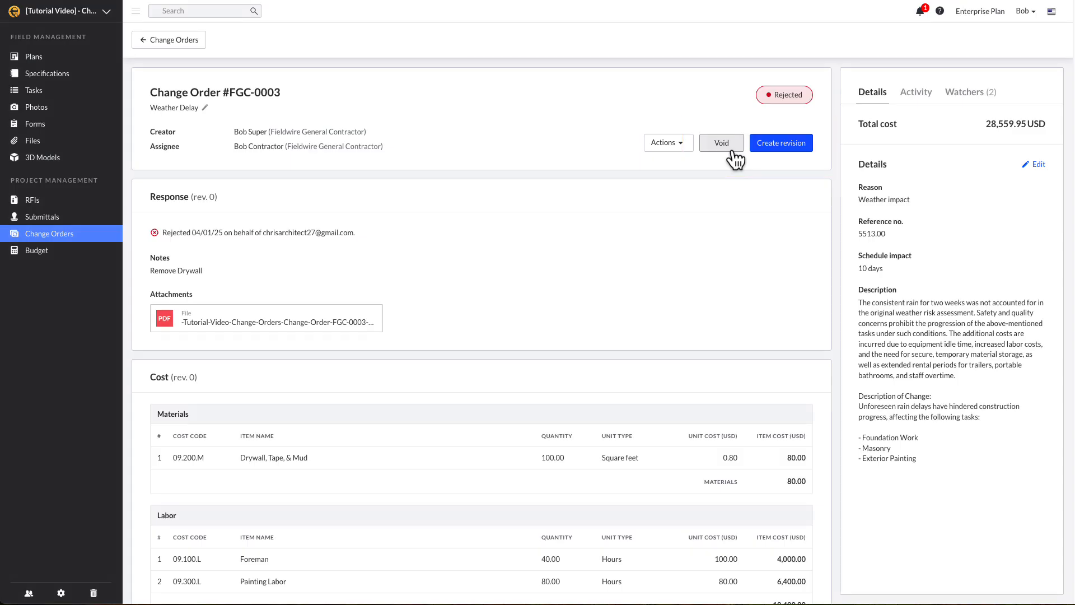
# Create revision 1 of change order FGC-0003 with a due date of 04/11/25
pyautogui.click(804, 156)
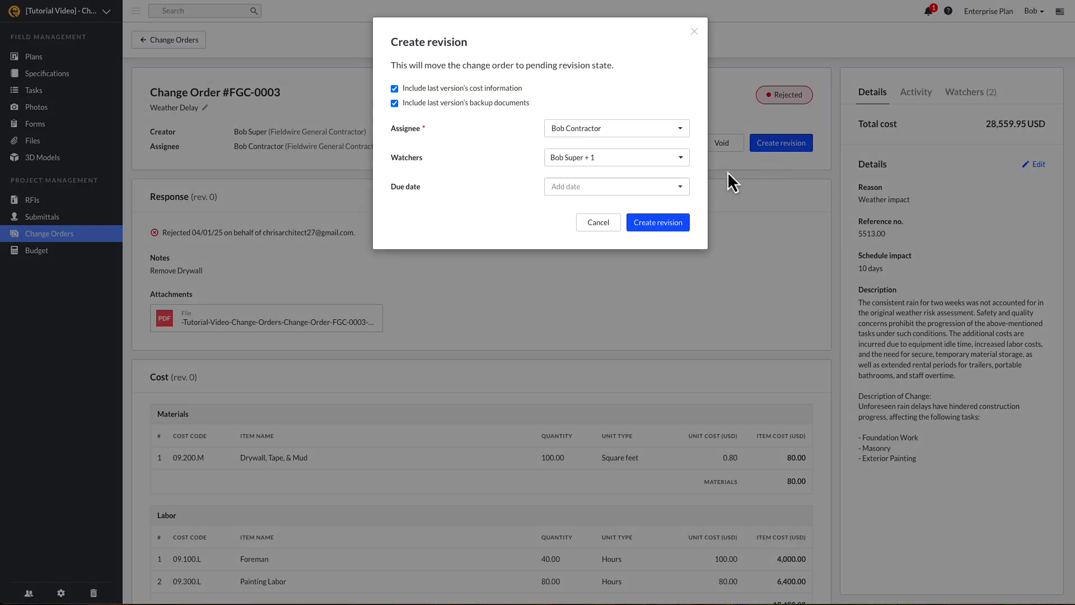
pyautogui.click(682, 186)
pyautogui.click(657, 267)
pyautogui.click(666, 230)
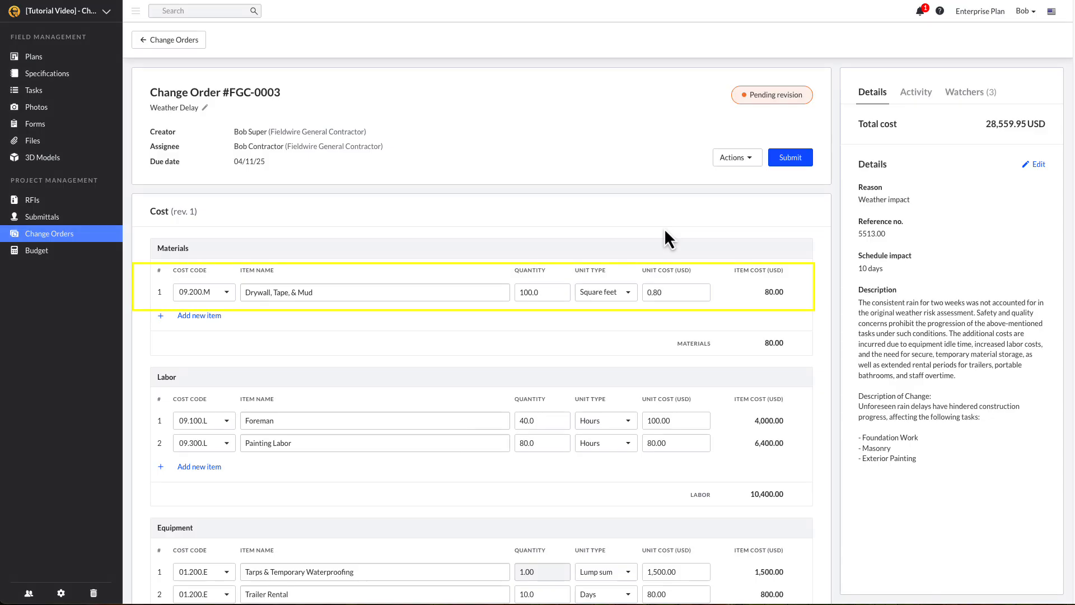
# Delete the Drywall, Tape, & Mud row from the revision's materials, bringing the total to 28,559.95 USD
pyautogui.click(799, 293)
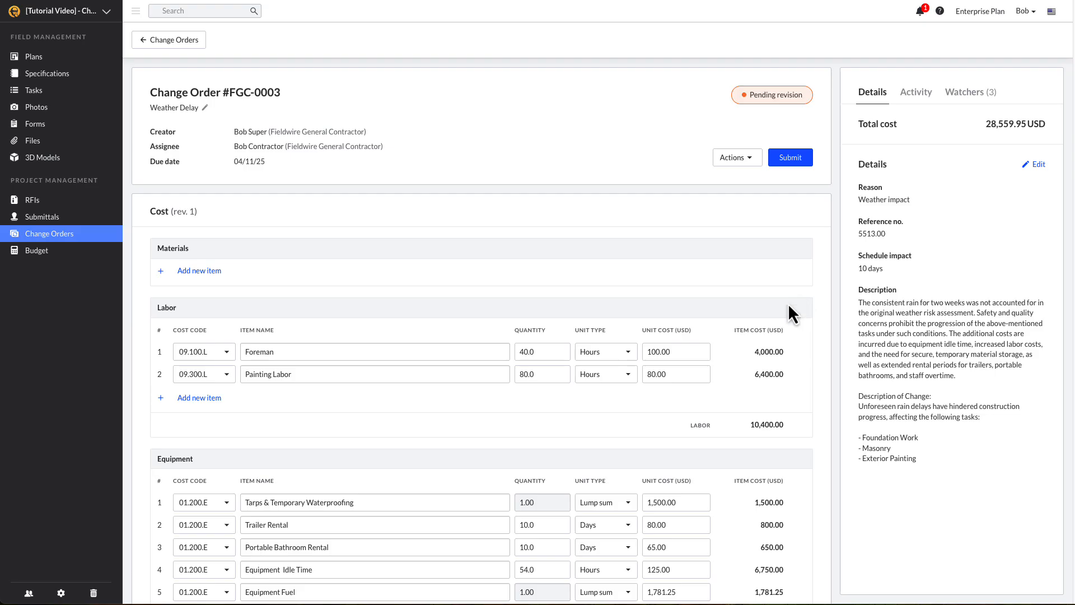
pyautogui.scroll(-10, 788, 304)
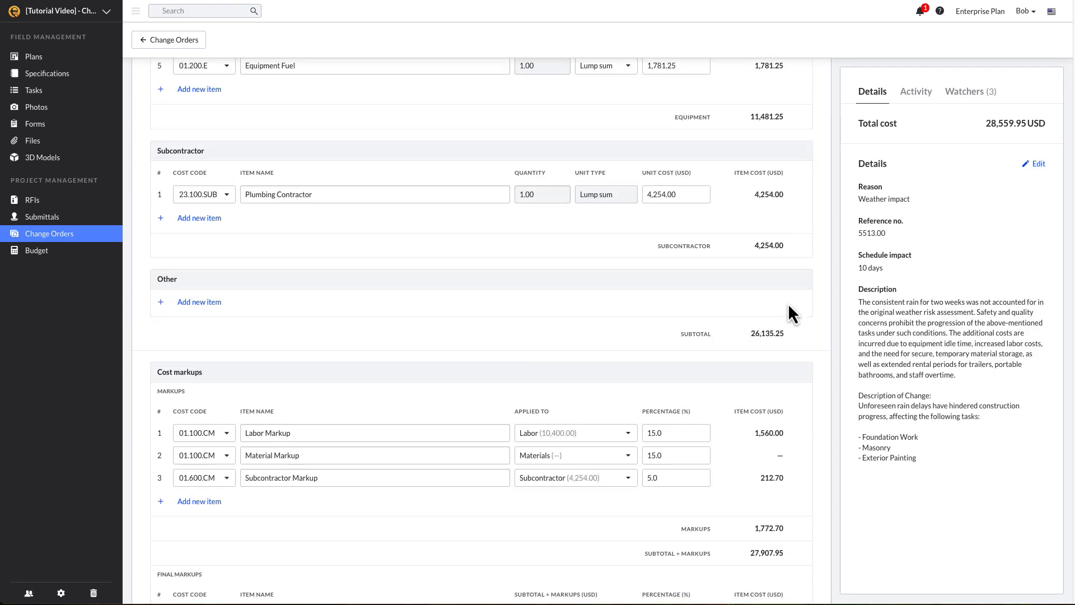
pyautogui.scroll(-14, 788, 304)
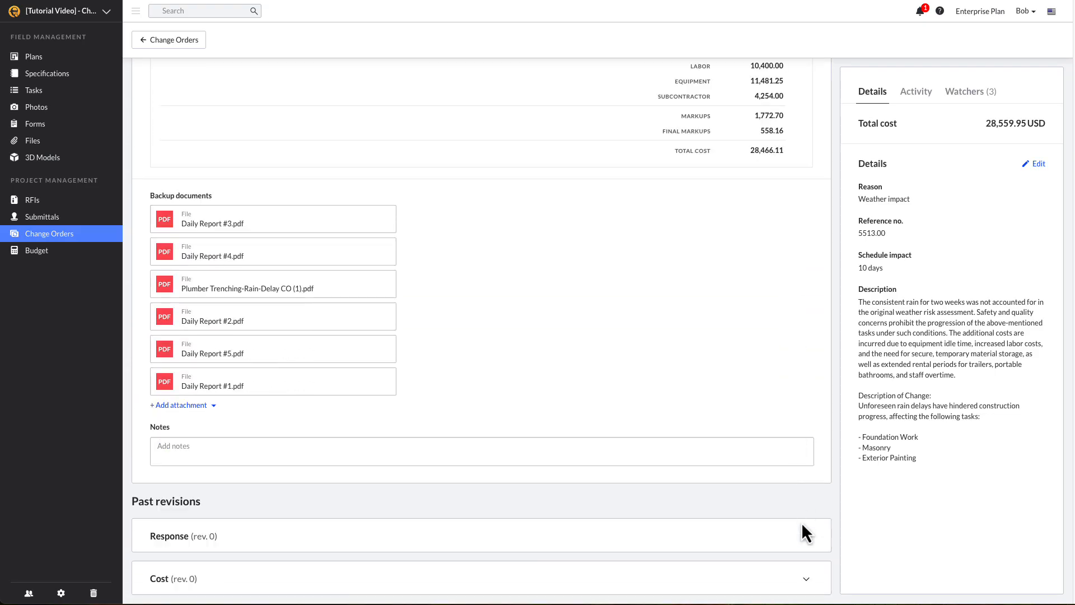
# Expand Response (rev. 0) and Cost (rev. 0) under Past revisions to review them
pyautogui.click(803, 525)
pyautogui.scroll(-3, 805, 535)
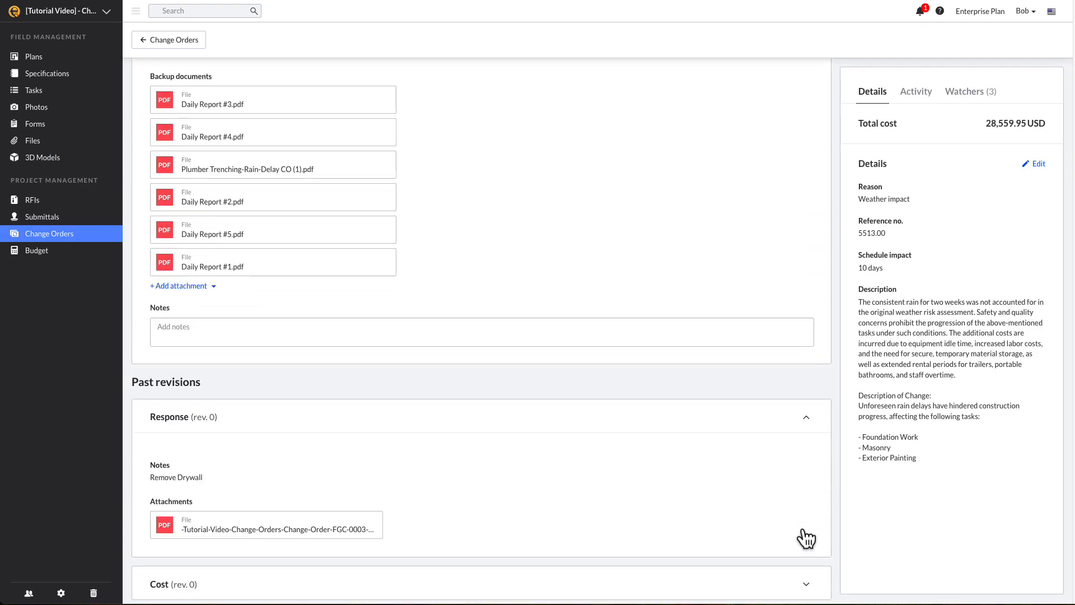
pyautogui.click(807, 581)
pyautogui.scroll(-15, 807, 581)
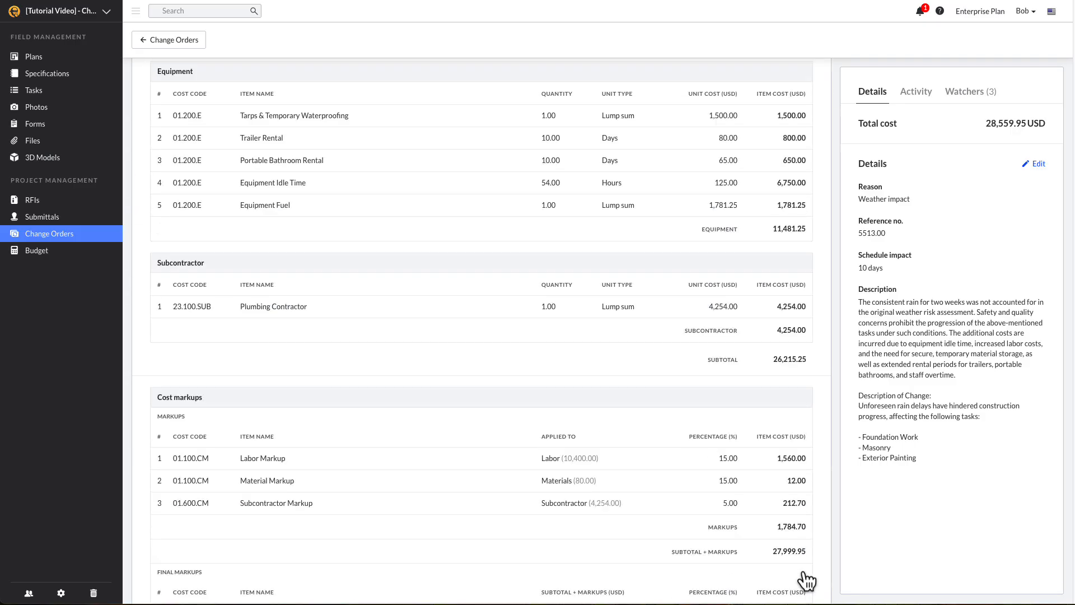
pyautogui.scroll(-9, 807, 580)
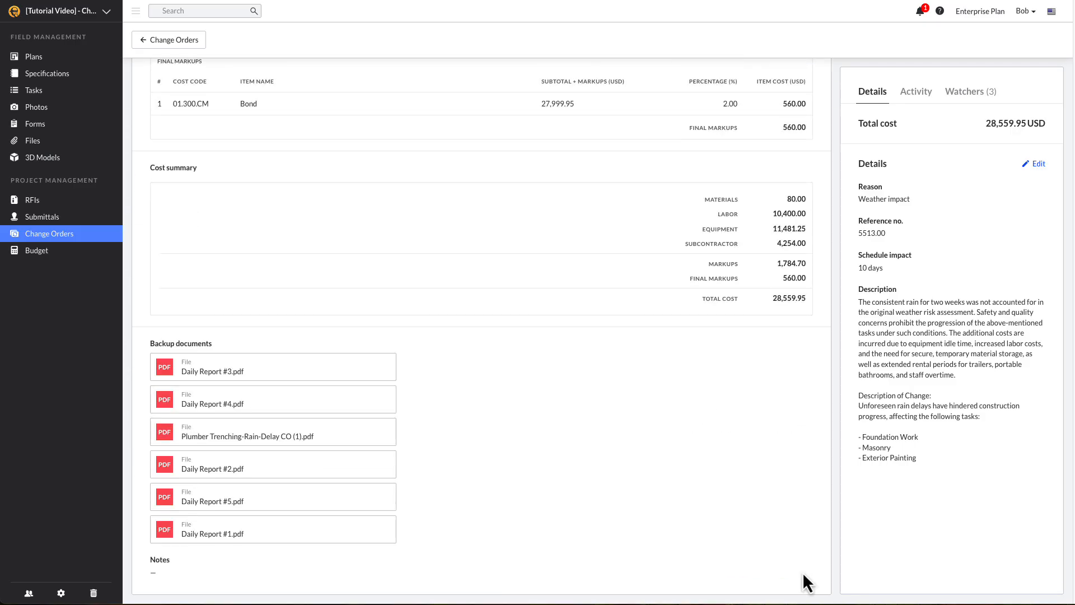
pyautogui.scroll(20, 802, 572)
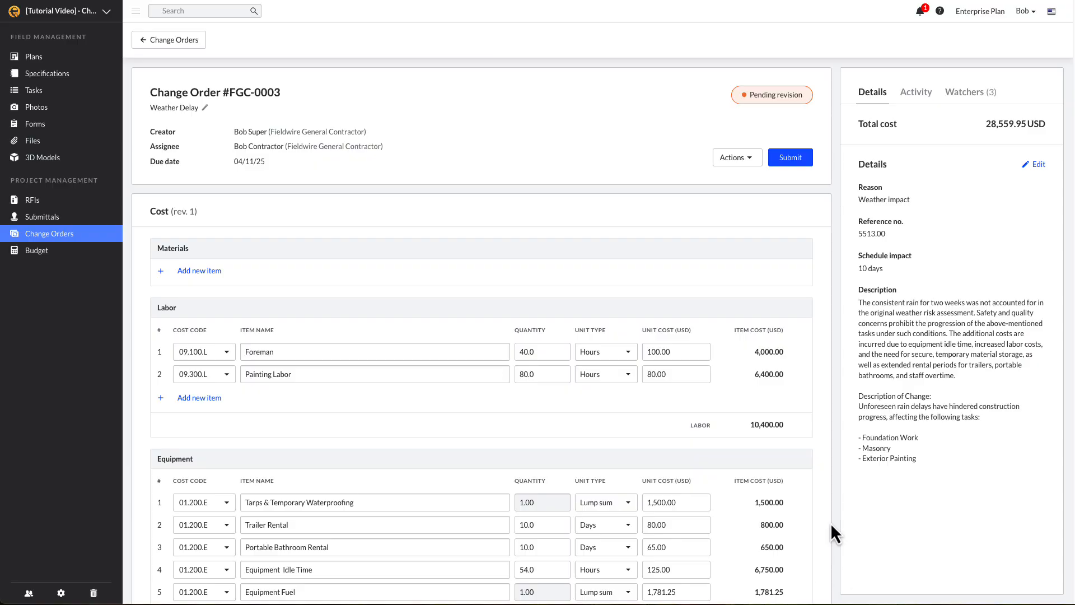
# Submit the revision for approval to the architect's email address, due 04/11/25
pyautogui.click(786, 158)
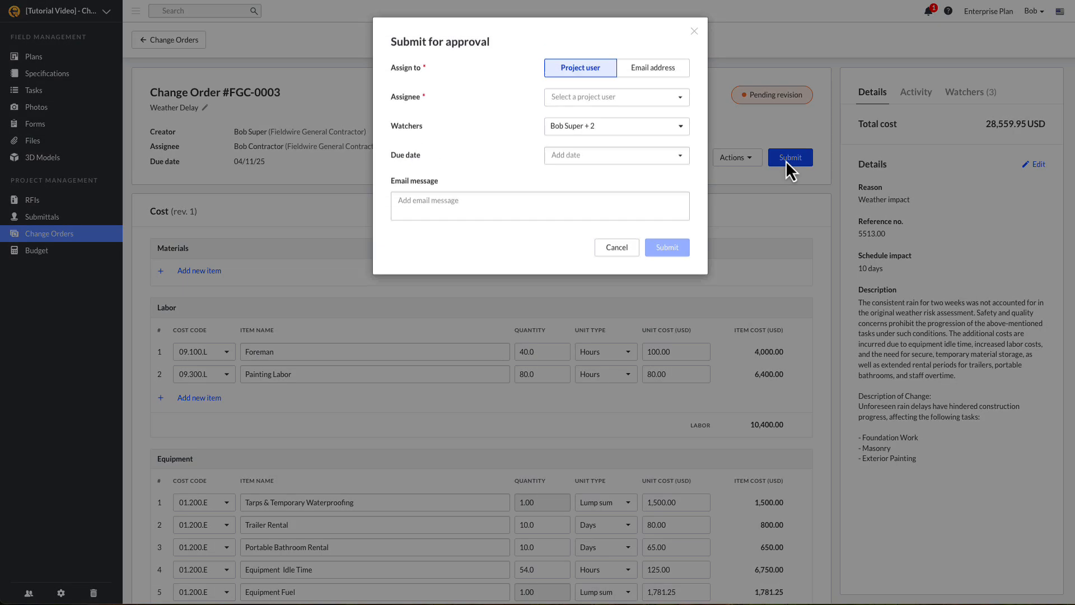
pyautogui.click(667, 69)
pyautogui.click(660, 97)
pyautogui.click(658, 137)
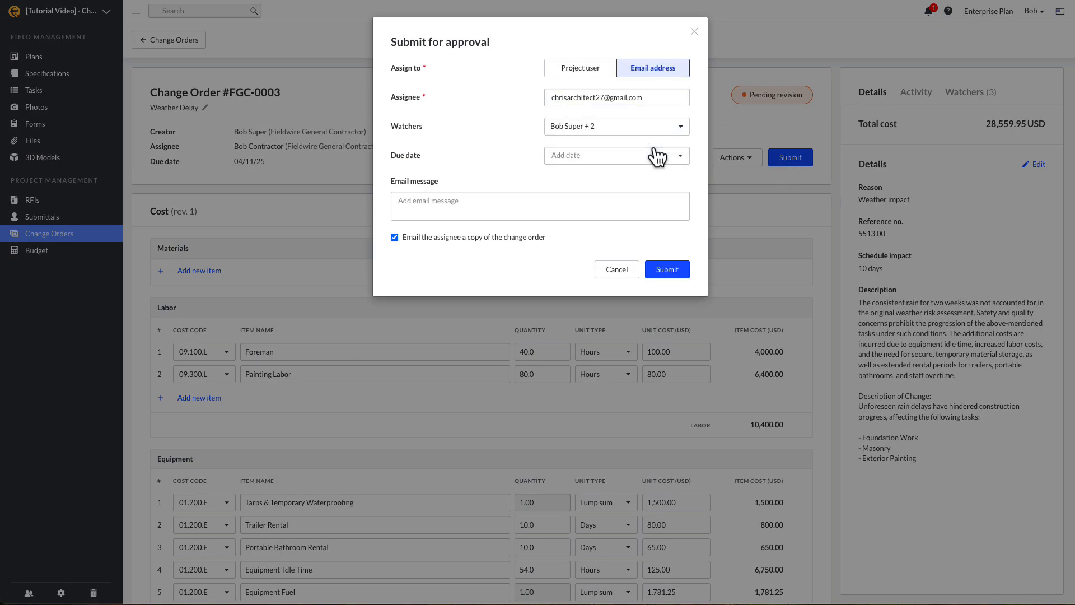
pyautogui.click(657, 157)
pyautogui.click(658, 242)
# Add the email message 'See revised change order' and send the submission
pyautogui.click(647, 207)
pyautogui.write('See revised change or')
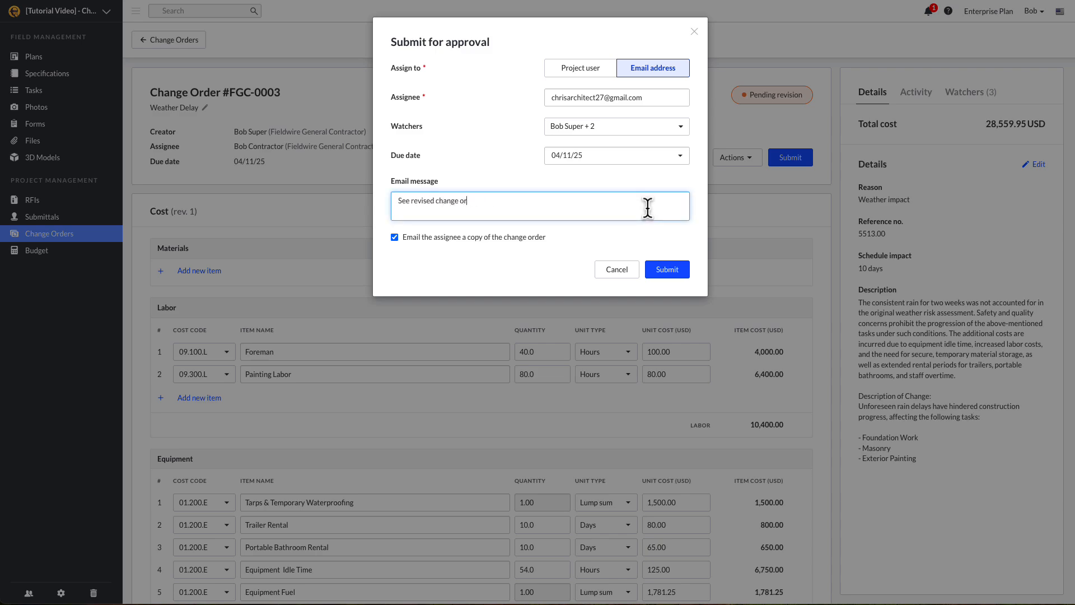
pyautogui.write('der')
pyautogui.click(680, 271)
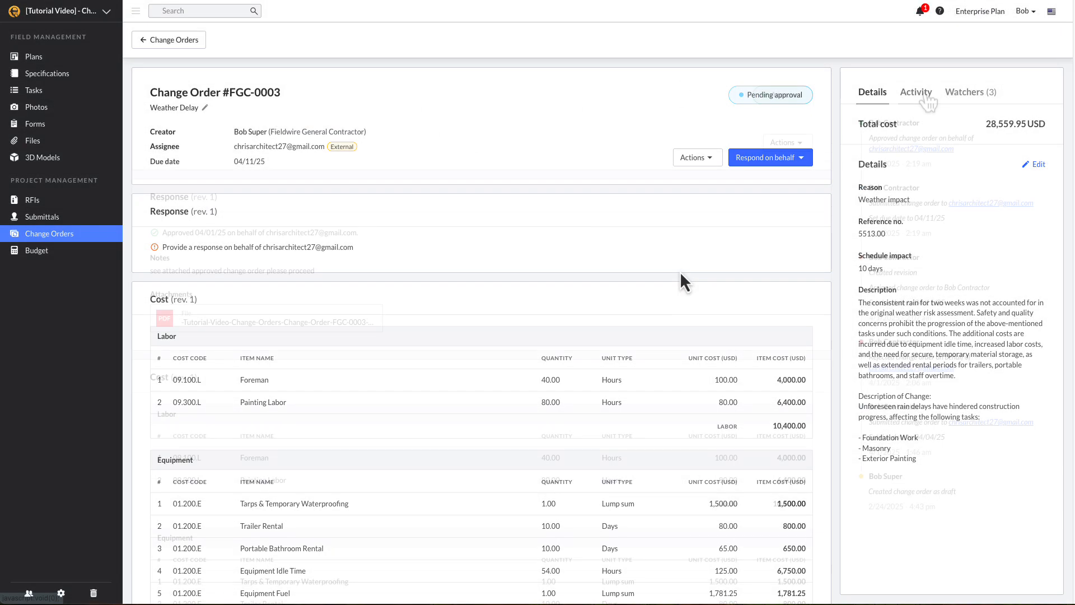